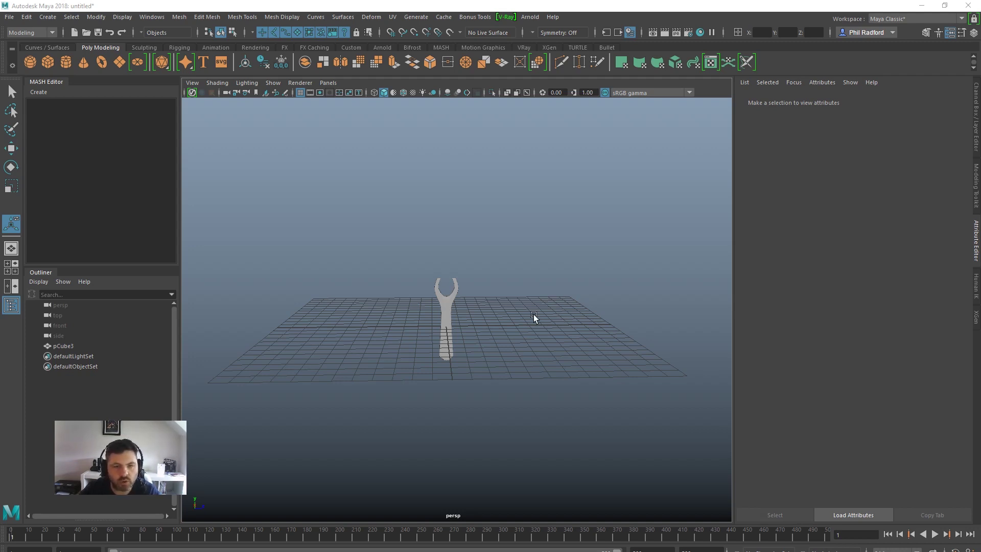
Step: Select the smoothed wrench model and orbit around it to inspect the mesh
alt+drag(377, 340, 495, 359)
click(447, 326)
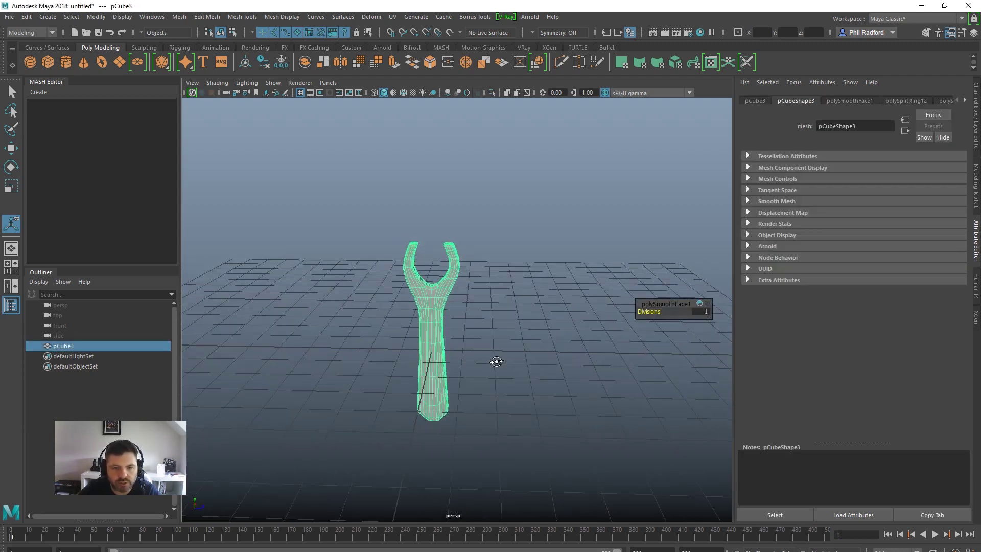
alt+right_drag(495, 360, 347, 339)
alt+drag(347, 339, 346, 368)
alt+right_drag(346, 367, 407, 394)
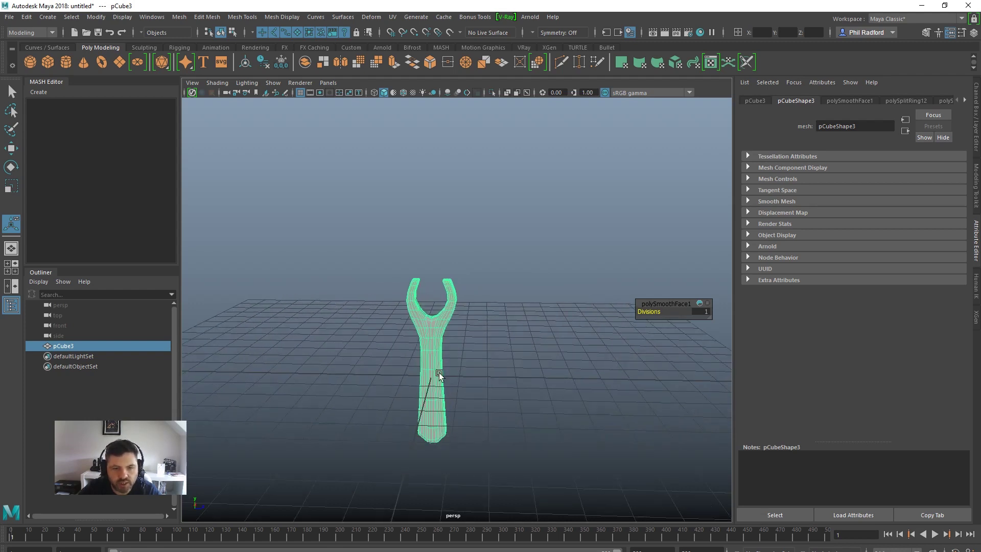
alt+drag(439, 376, 466, 355)
Step: Delete the wrench's construction history with Edit > Delete by Type > History
click(27, 17)
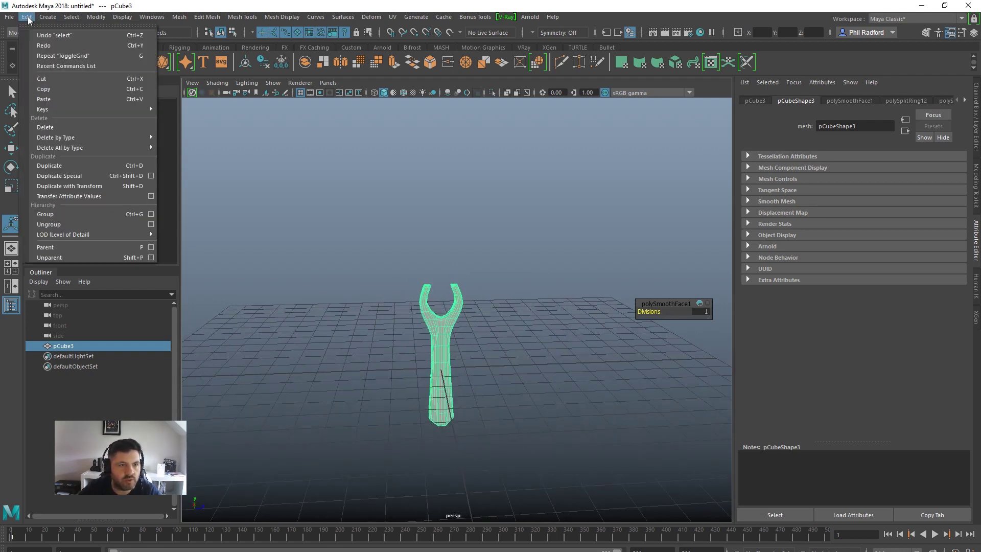
mouse_move(106, 138)
click(191, 146)
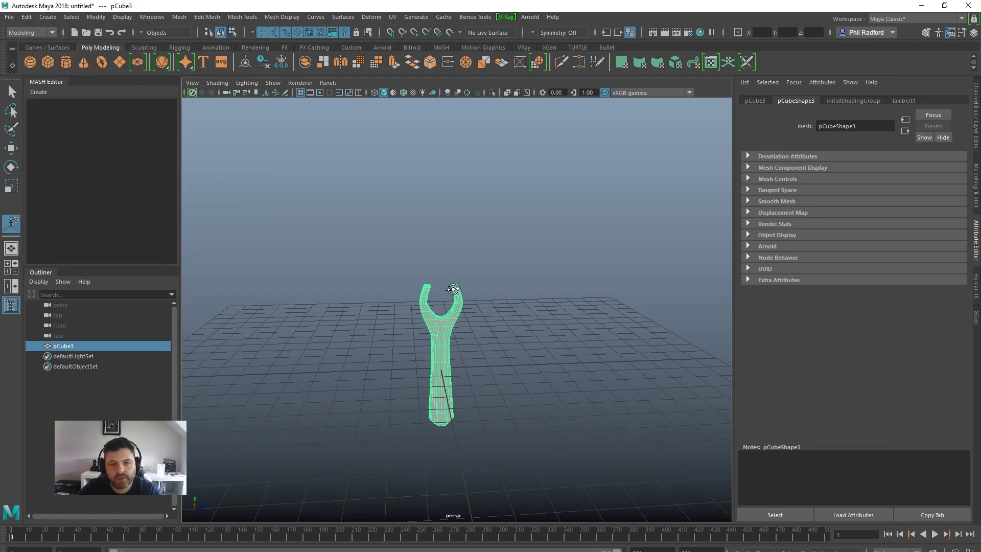
alt+drag(219, 194, 186, 195)
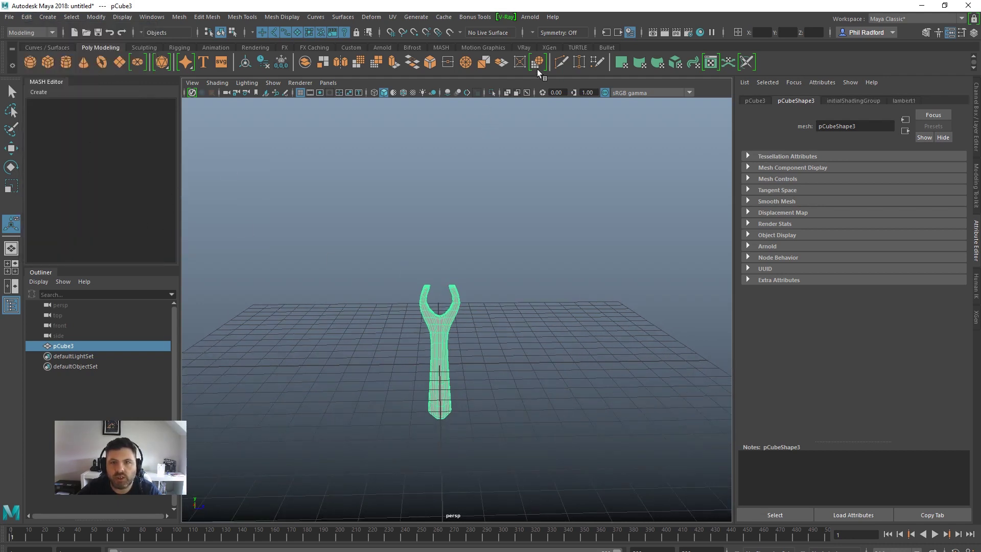
Step: Create a MASH network from the wrench on the MASH shelf and view the row of copies
click(442, 47)
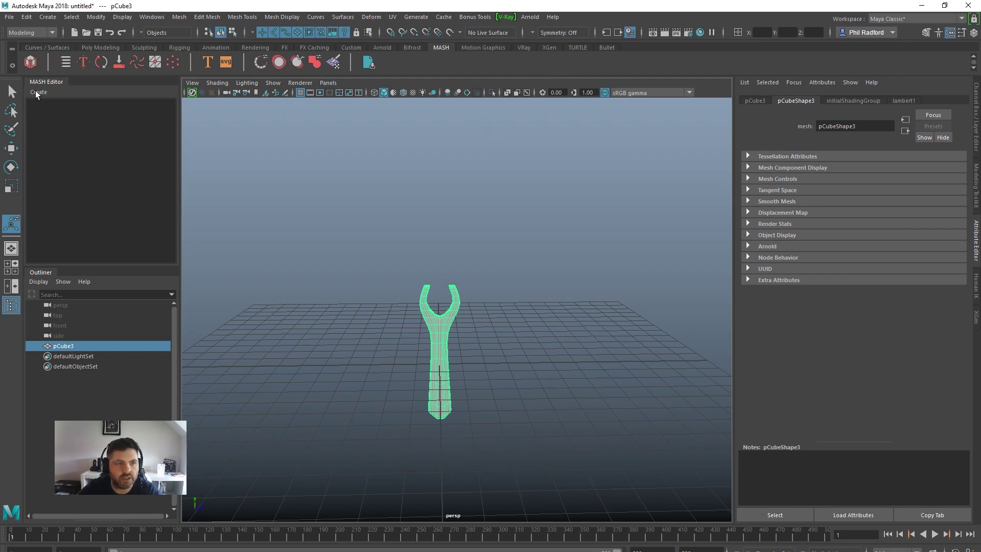
click(32, 64)
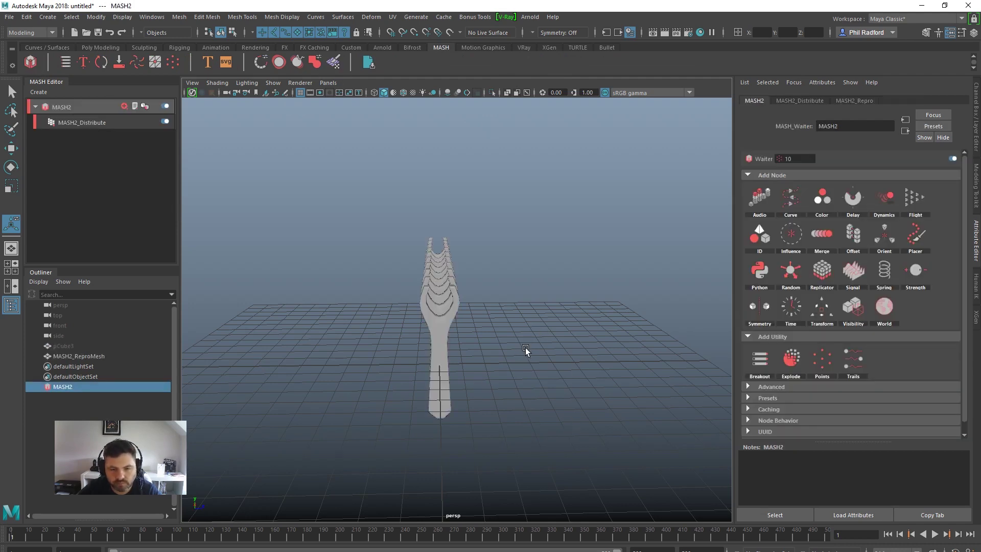
alt+drag(482, 381, 534, 381)
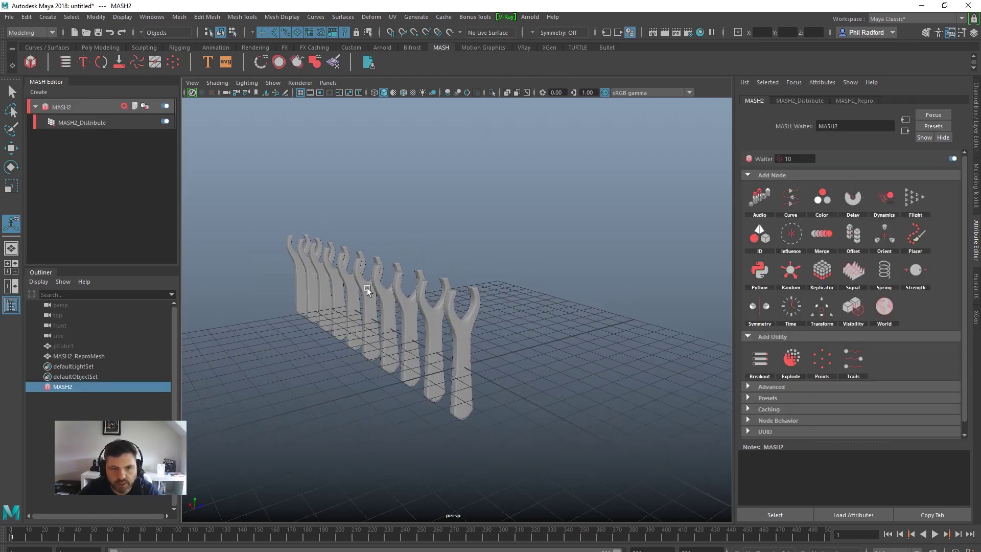
alt+drag(569, 340, 566, 338)
Step: Set the MASH2_Distribute Number of Points to 0
click(803, 101)
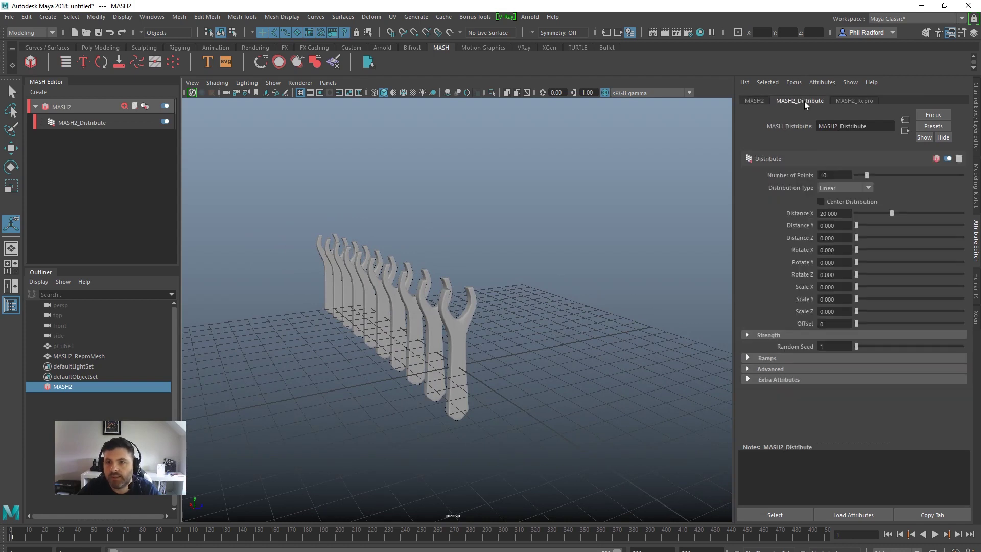
drag(867, 176, 853, 176)
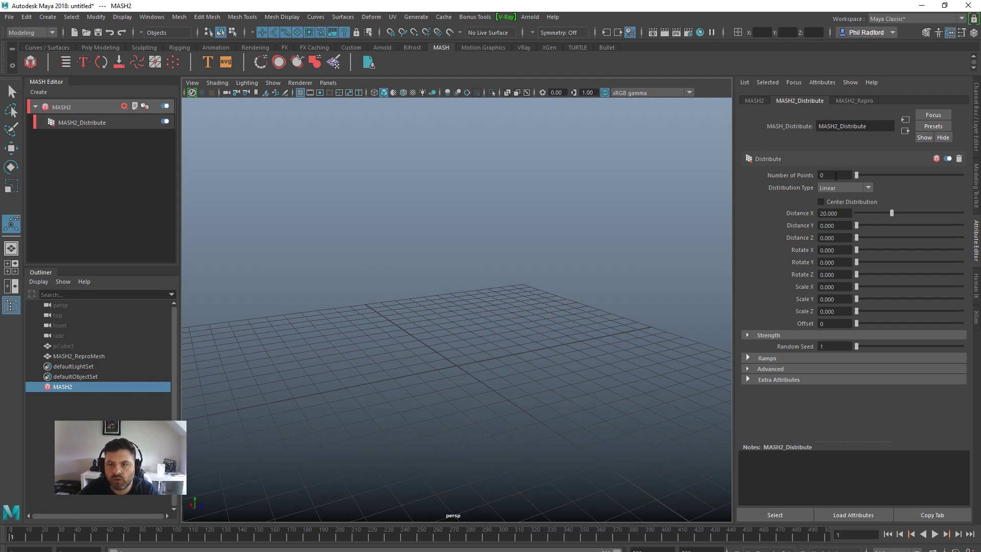
mouse_move(856, 175)
mouse_down()
mouse_move(877, 176)
mouse_move(855, 176)
mouse_up()
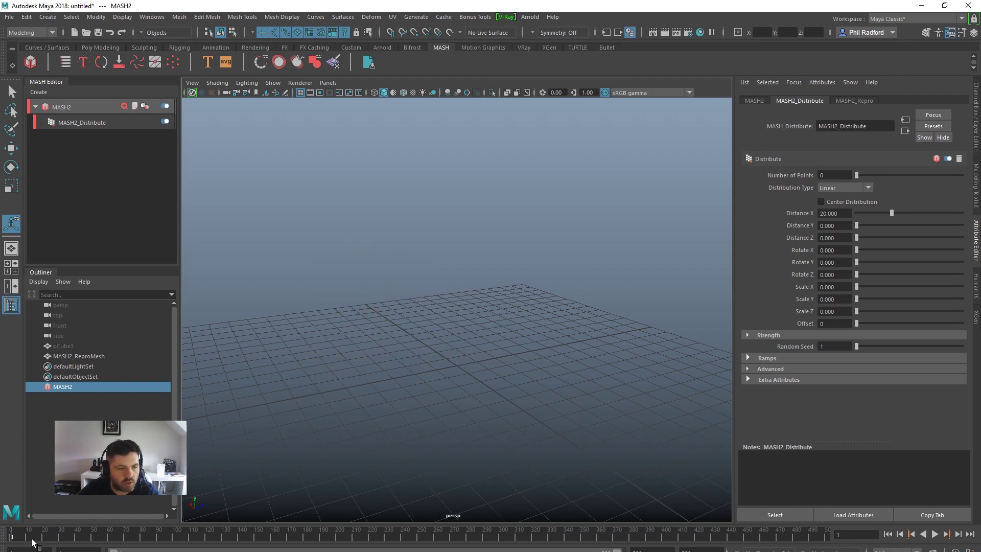
Step: Keyframe Number of Points at 0 on frame 1 and 25 on frame 100
right_click(795, 174)
click(843, 190)
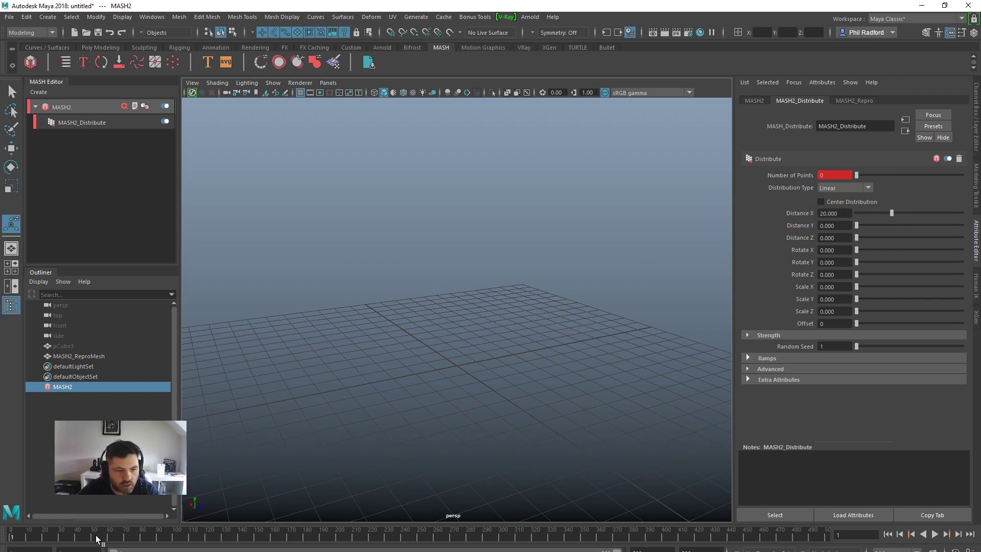
drag(98, 539, 173, 546)
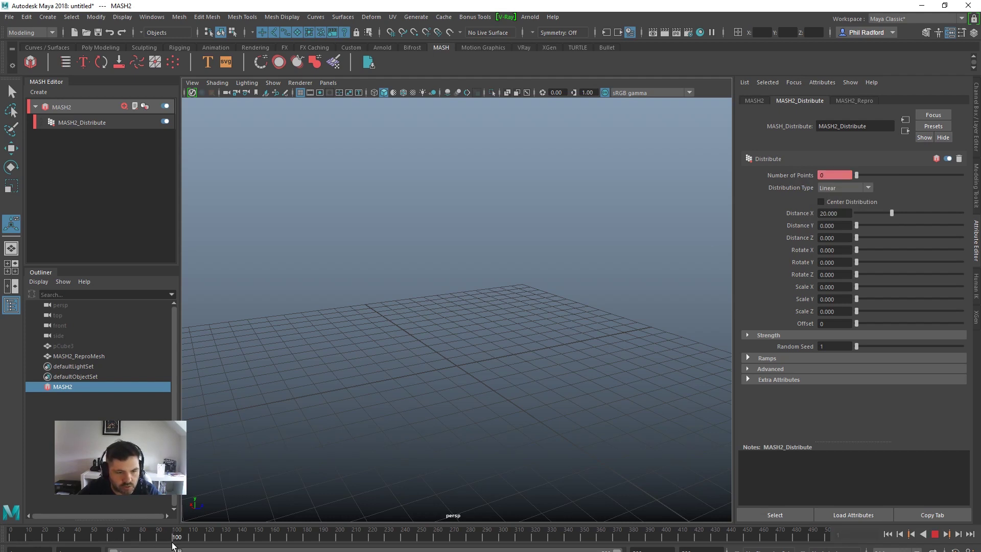
click(830, 175)
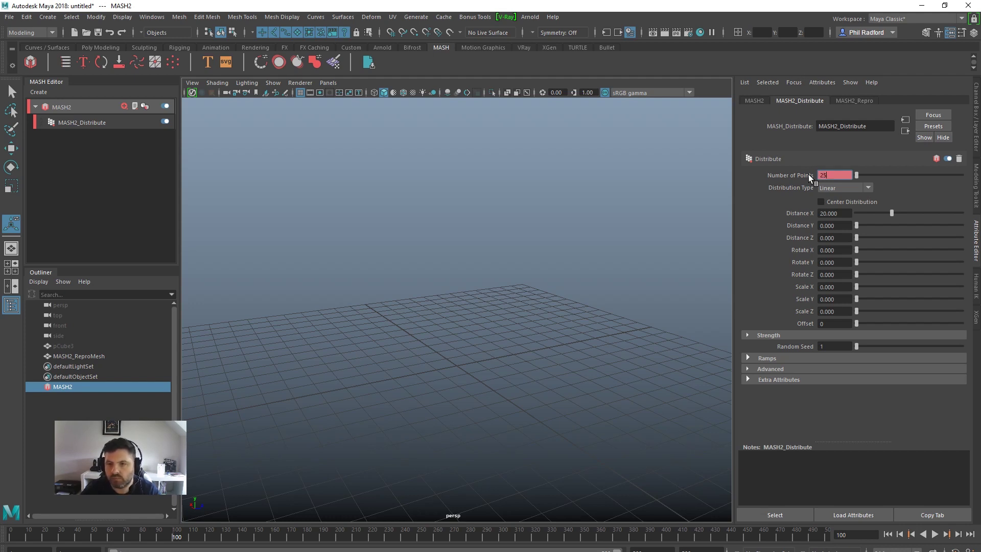
key(Return)
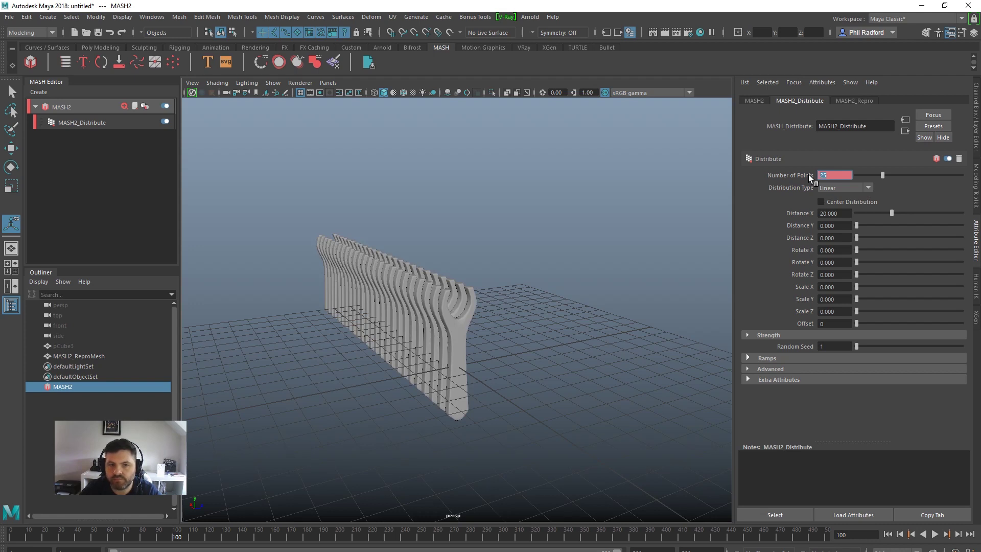
right_click(809, 174)
click(820, 188)
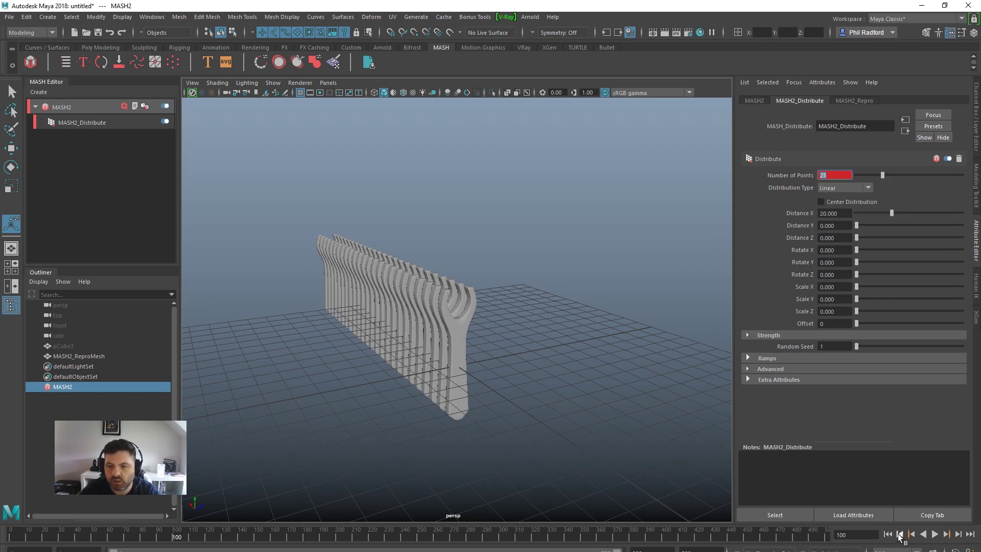
Step: Set Distance X to 0 so the wrenches overlap, and play back the emission from frame 1
click(887, 534)
click(935, 534)
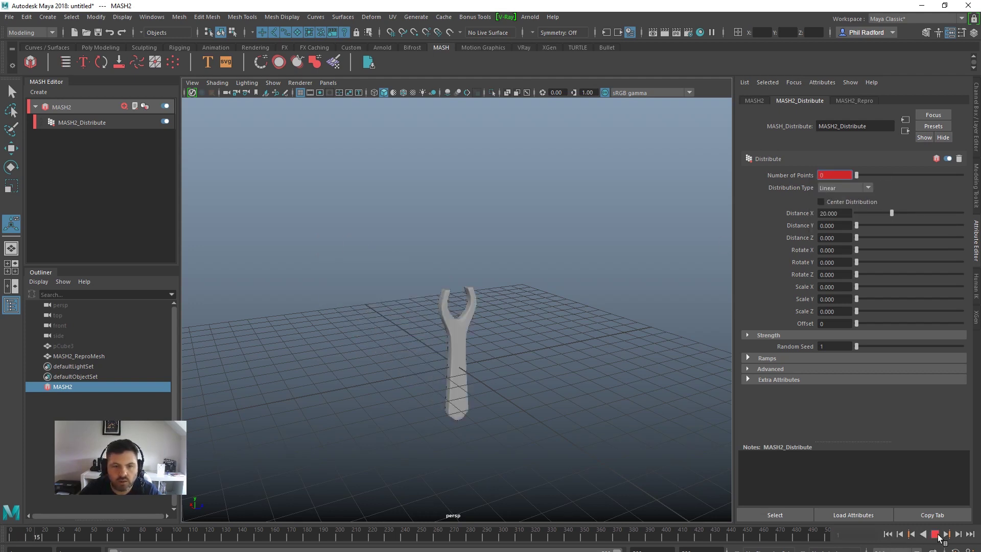
click(935, 534)
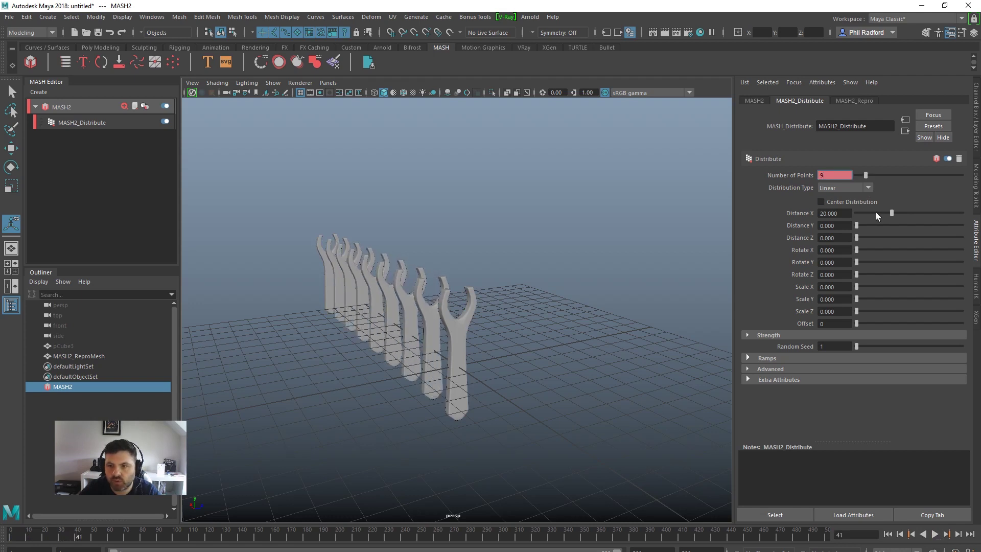
drag(876, 212, 854, 213)
click(887, 534)
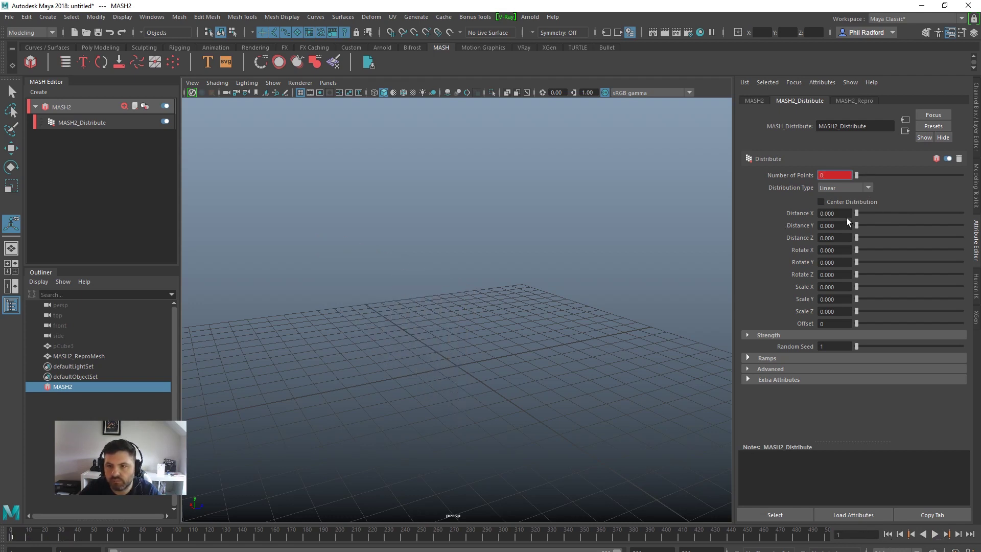
click(935, 534)
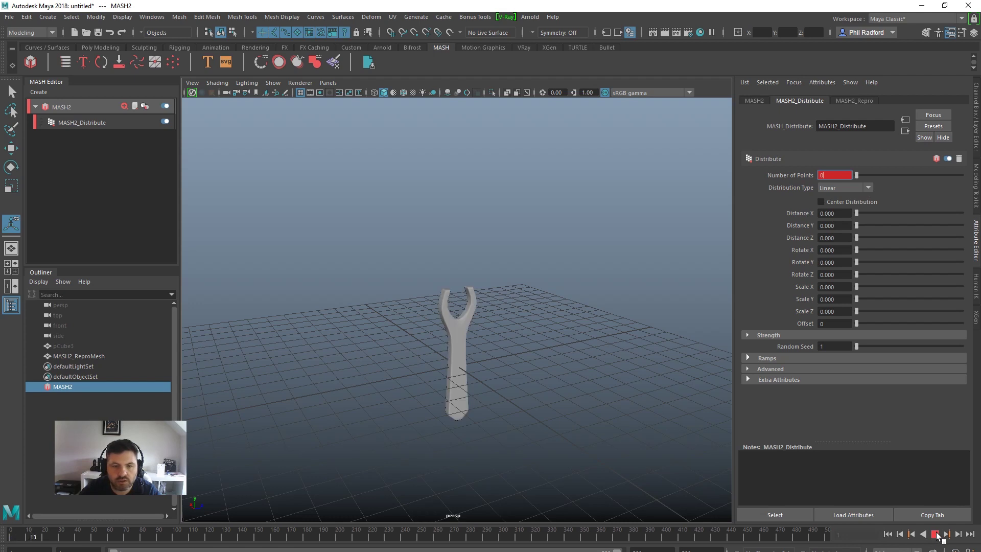
click(935, 534)
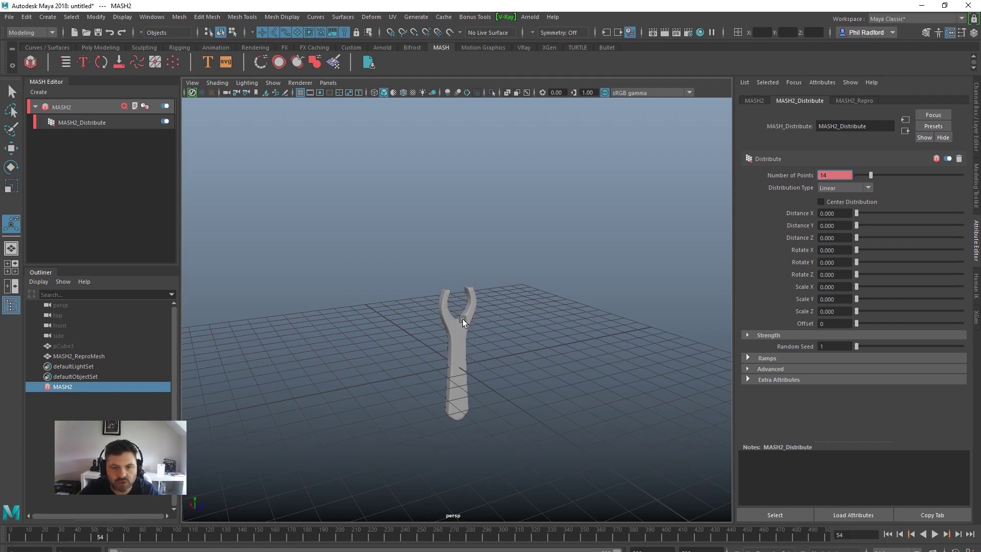
click(887, 534)
alt+right_drag(523, 356, 506, 327)
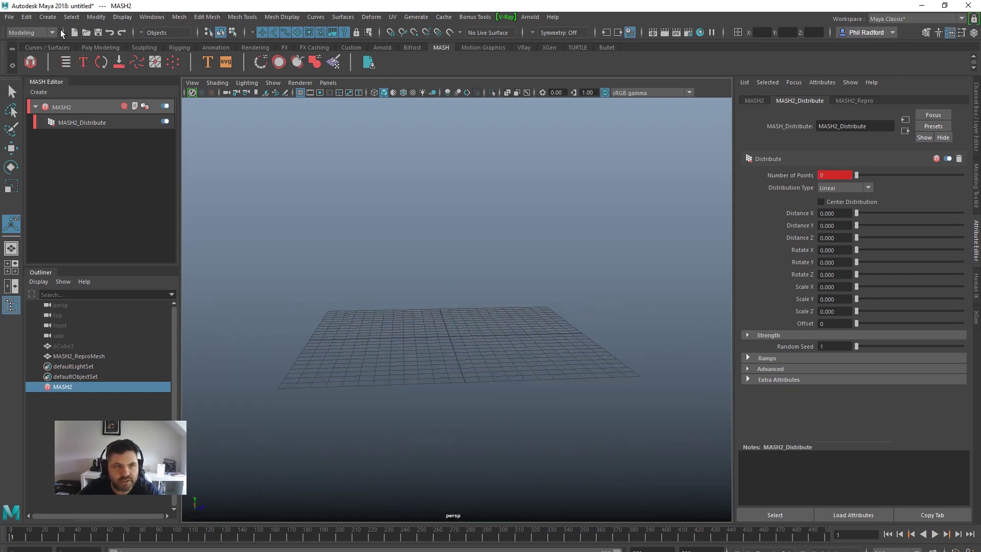
Step: Hide the viewport grid and add a Dynamics node to MASH2, creating a Bullet solver and ground plane
click(122, 17)
click(133, 43)
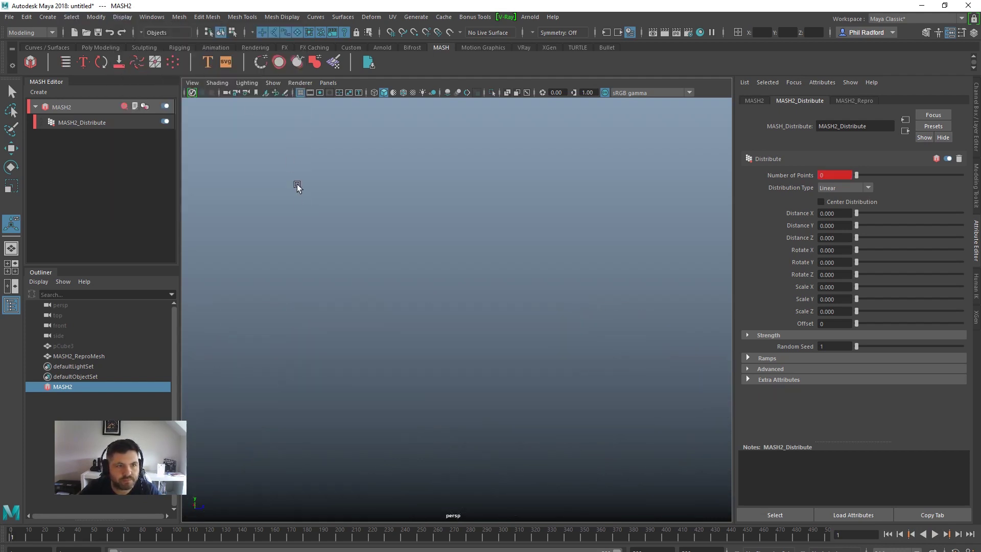
click(86, 108)
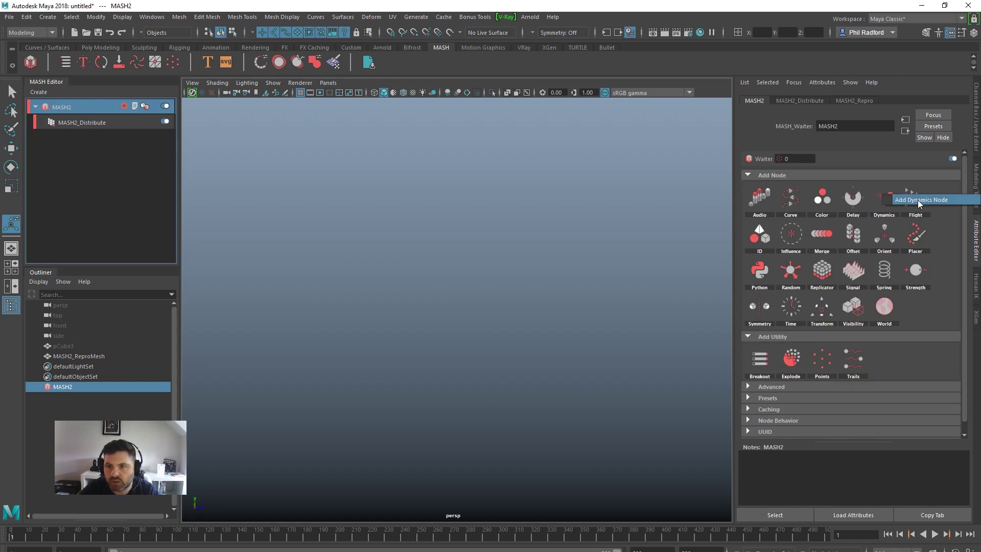
click(886, 199)
alt+right_drag(569, 377, 407, 289)
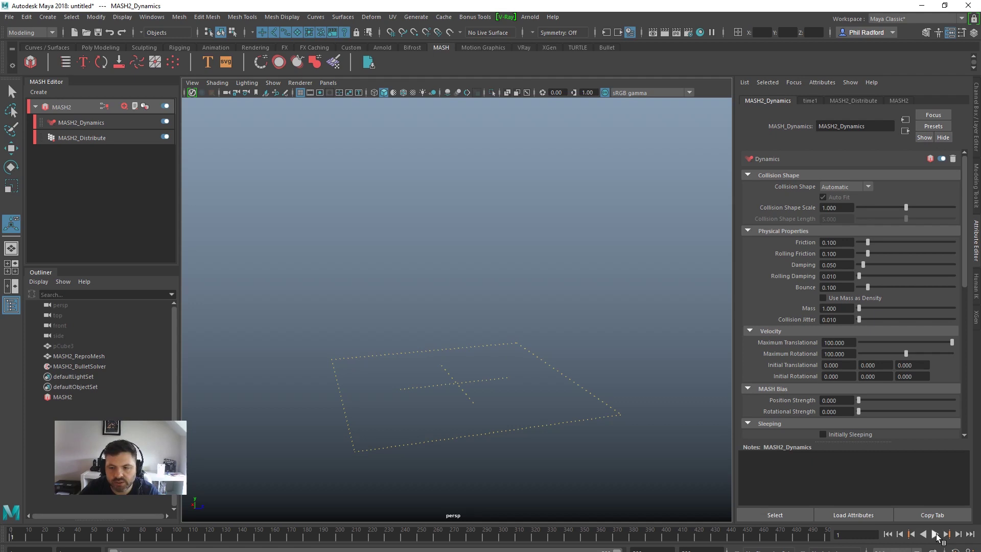
Step: Play the dynamics simulation, inspect the fallen wrenches, then replay it from the start to frame 167
click(936, 534)
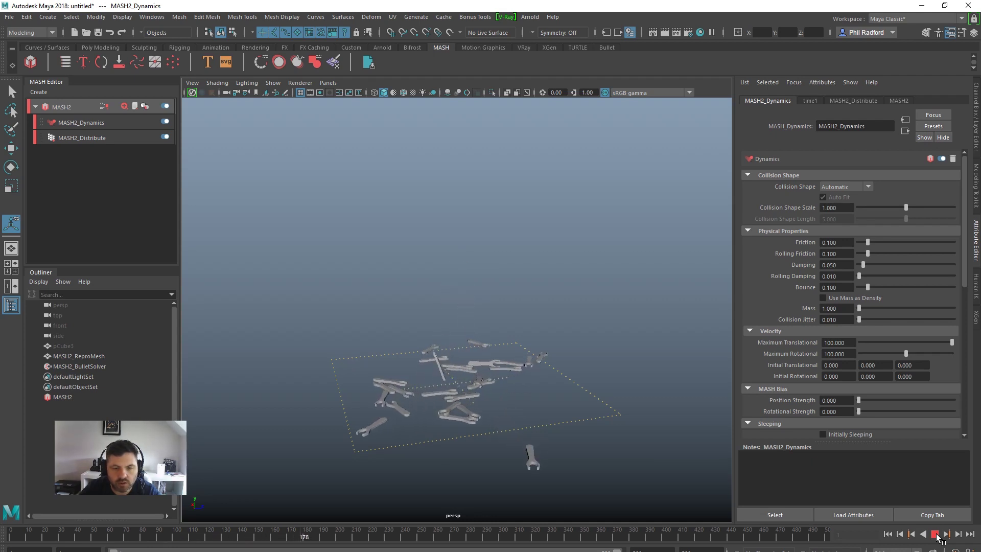
click(935, 535)
alt+drag(309, 362, 394, 369)
alt+right_drag(394, 369, 282, 346)
alt+drag(283, 346, 312, 358)
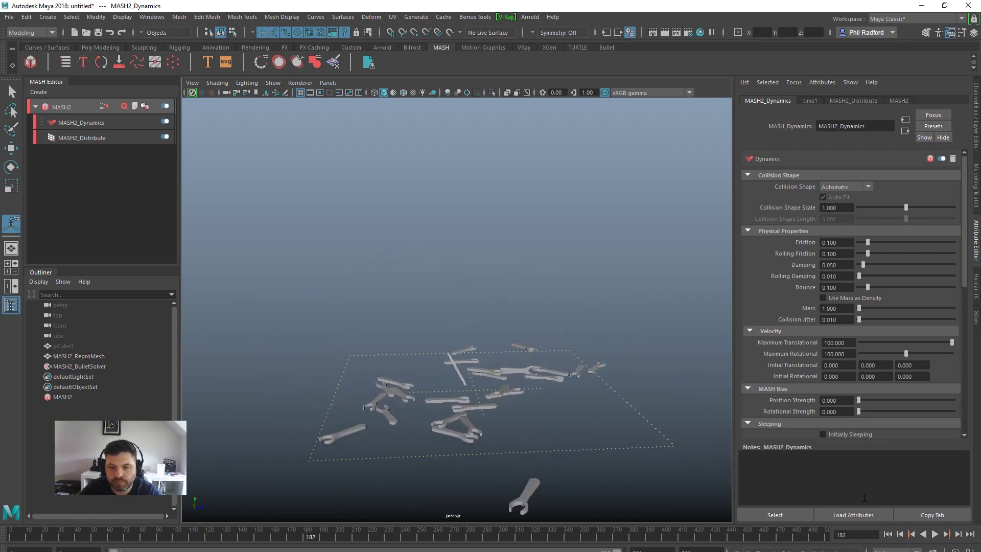
click(891, 535)
click(936, 535)
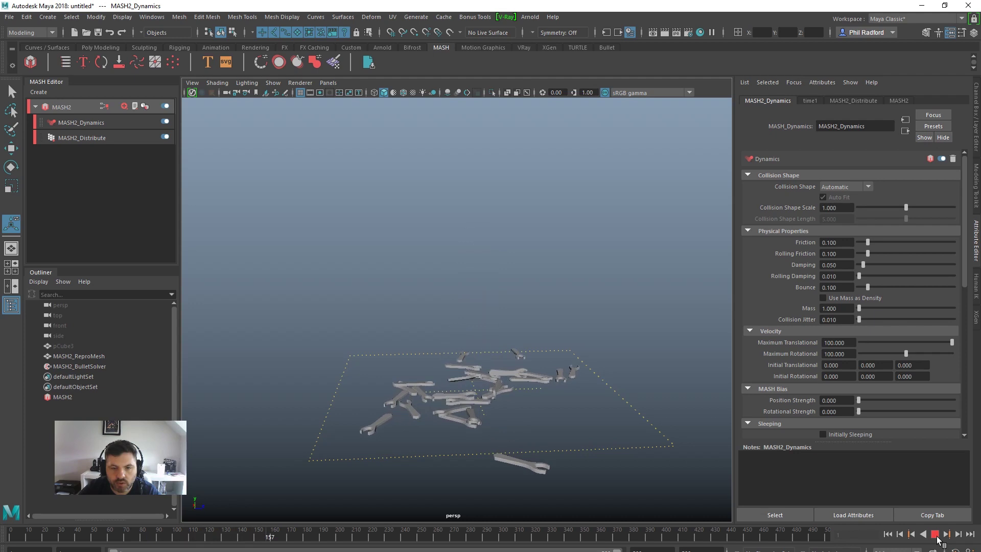
click(935, 534)
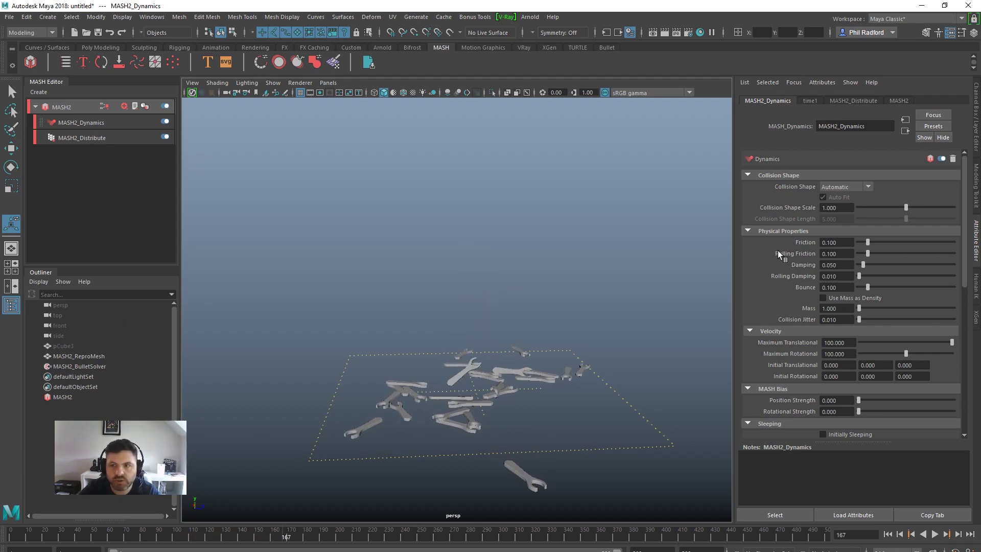
Step: Leave the Collision Shape at Automatic and select MASH2_BulletSolver in the Outliner
click(845, 188)
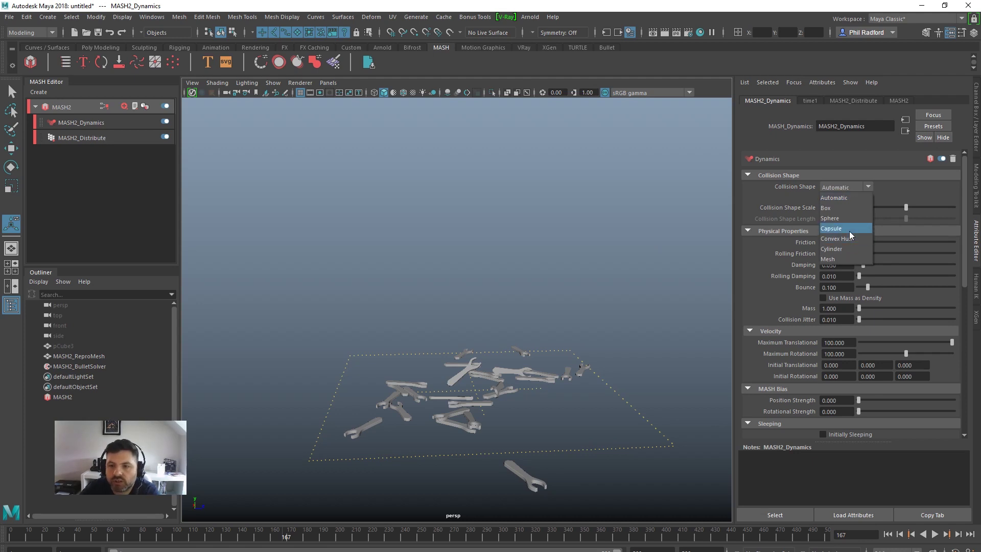
click(842, 189)
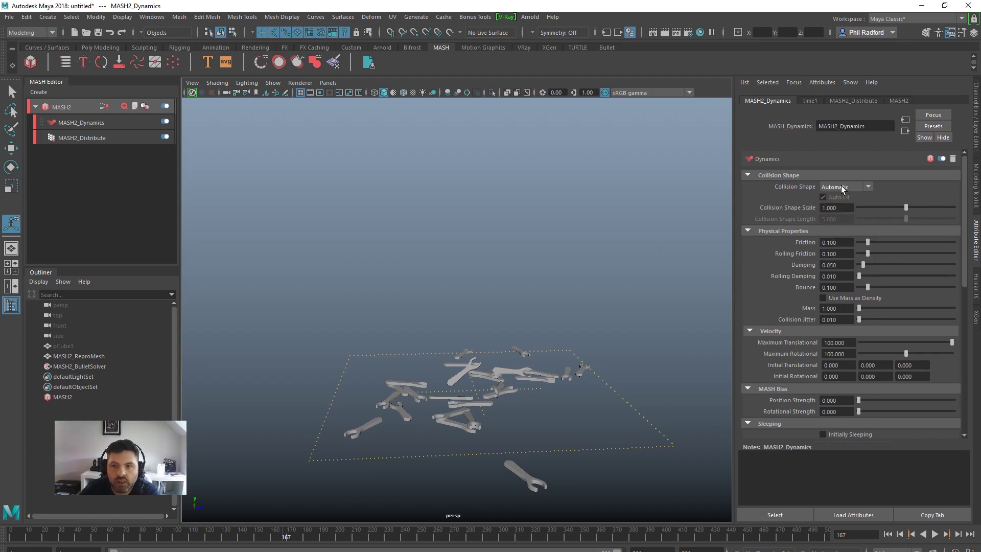
click(93, 368)
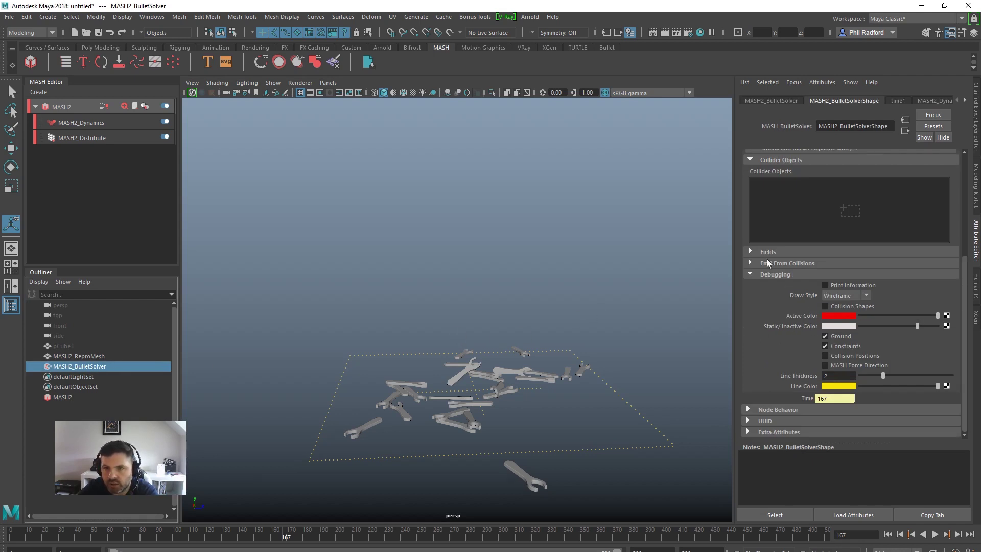
Step: Enable Collision Shapes debugging on MASH2_BulletSolver and orbit in to inspect the red wireframes
scroll(845, 284, up, 5)
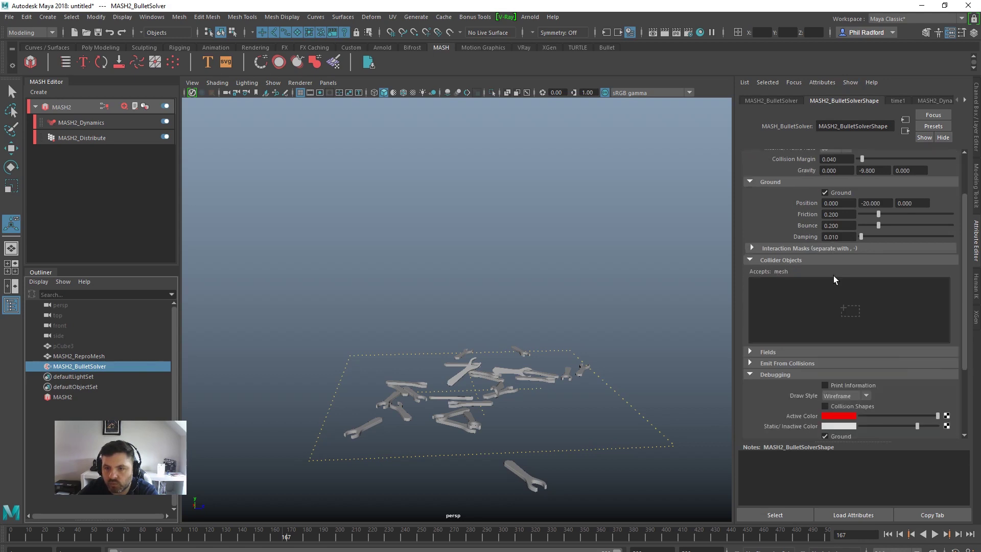
scroll(833, 277, down, 3)
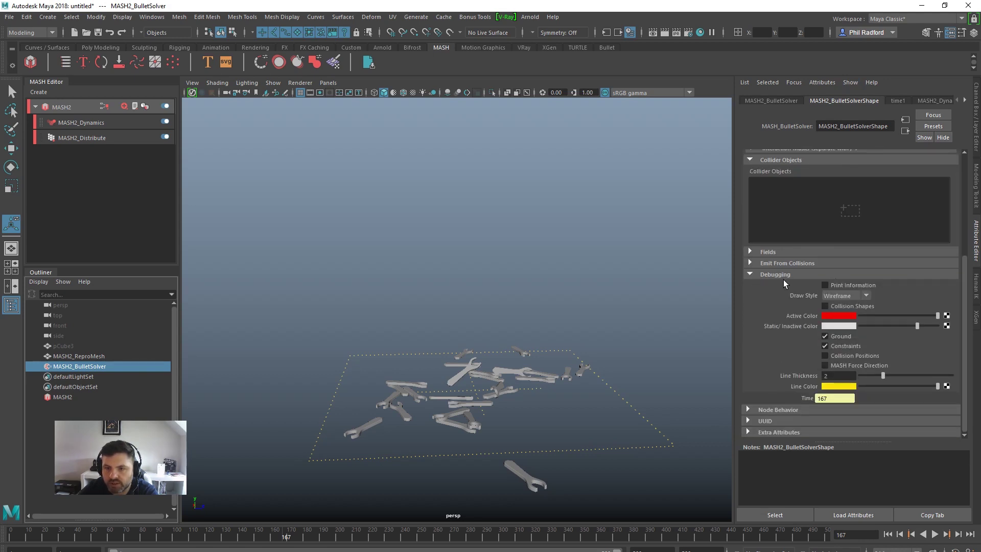
click(832, 308)
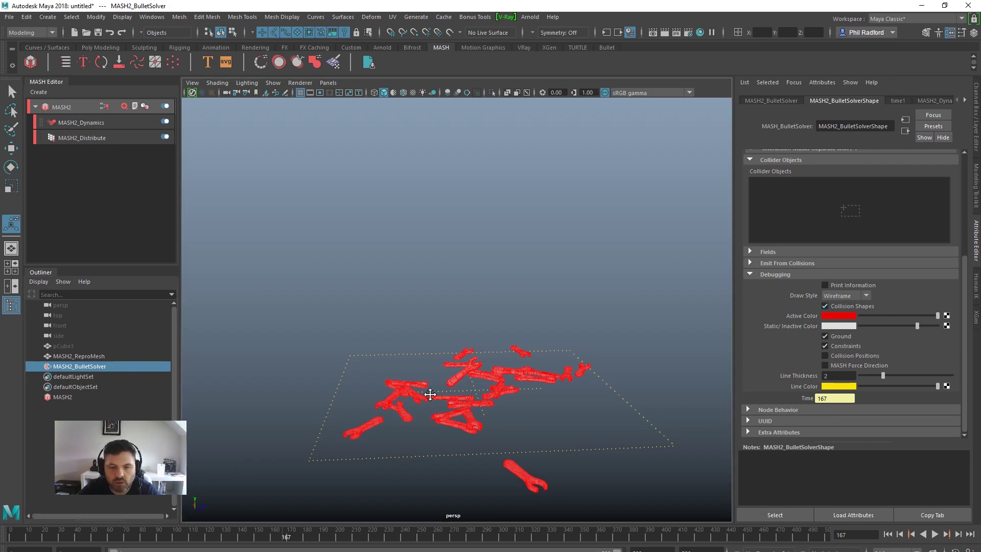
alt+drag(429, 394, 489, 314)
alt+right_drag(489, 314, 452, 398)
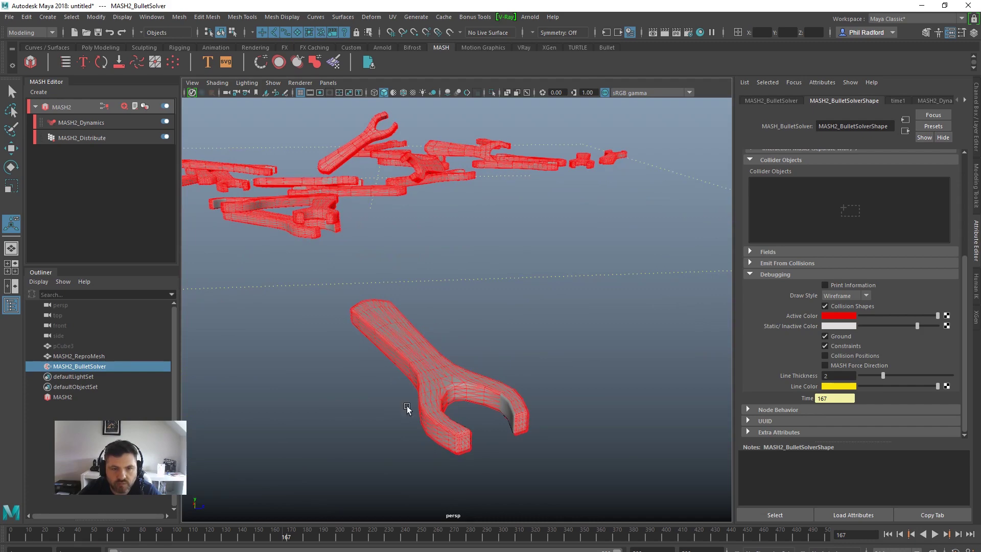
alt+drag(405, 408, 555, 397)
alt+right_drag(555, 397, 434, 340)
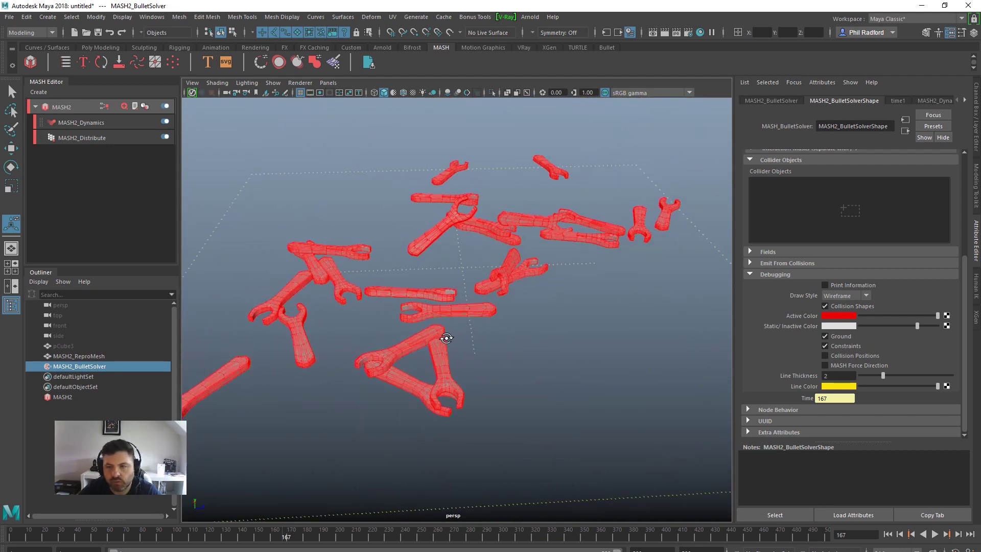
alt+drag(434, 340, 291, 353)
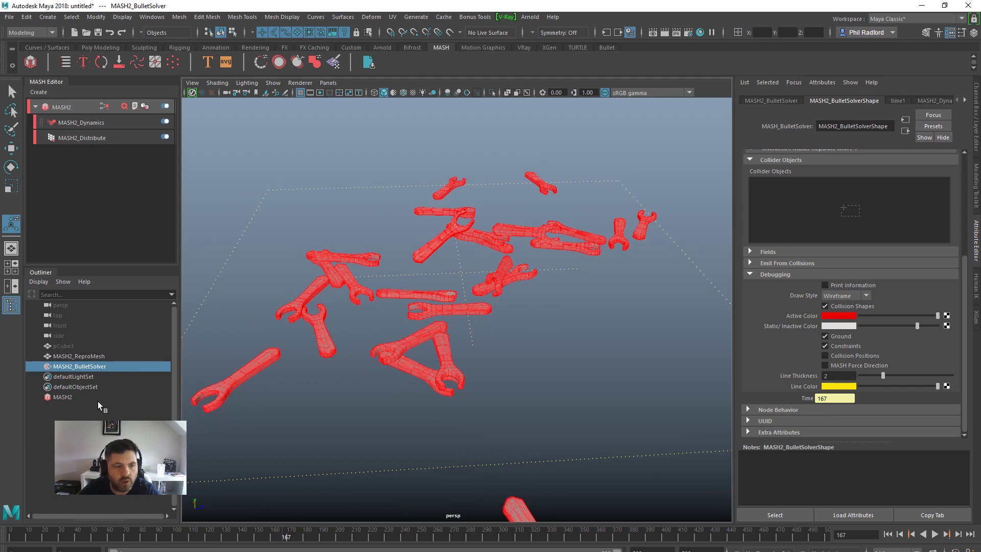
Step: Set the MASH2_Dynamics Collision Shape to Convex Hull
click(84, 123)
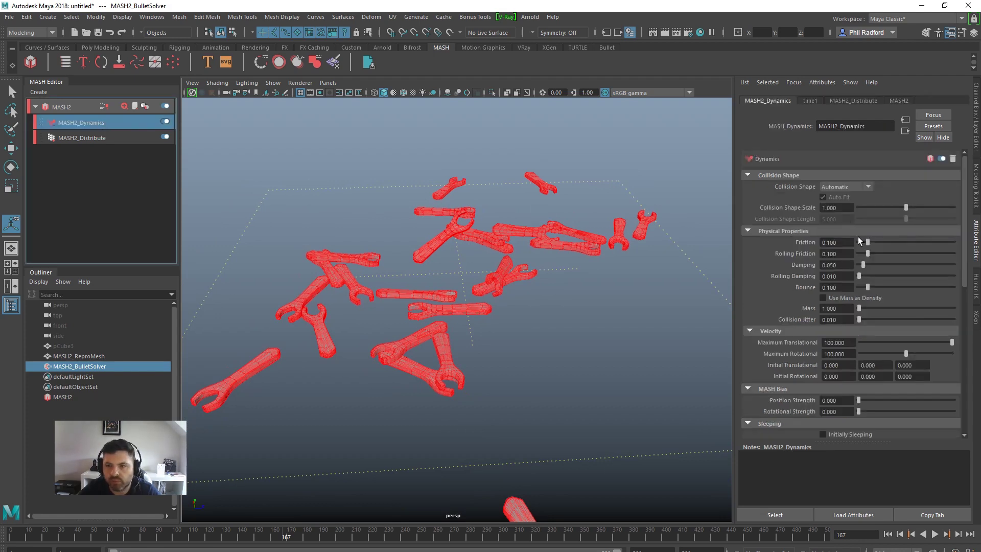
click(836, 188)
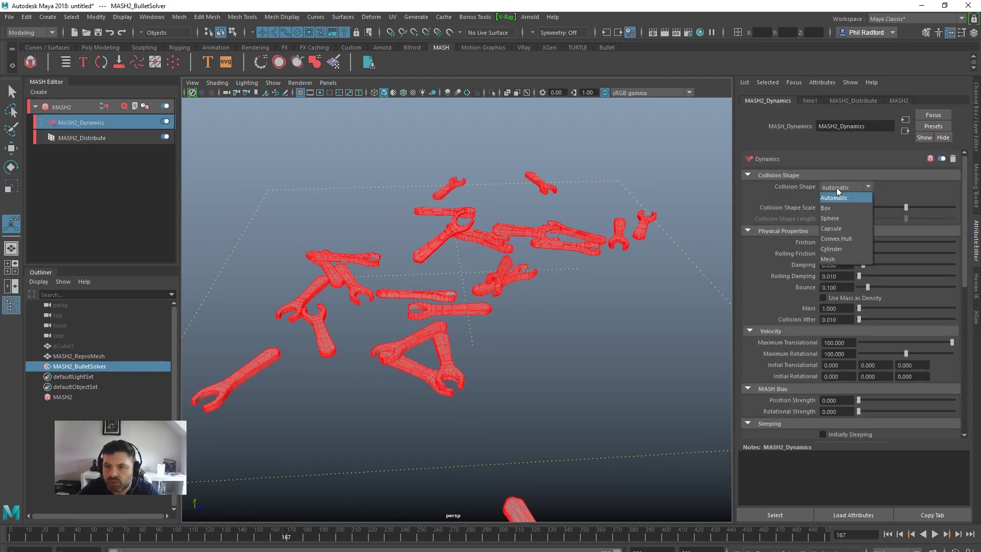
click(851, 239)
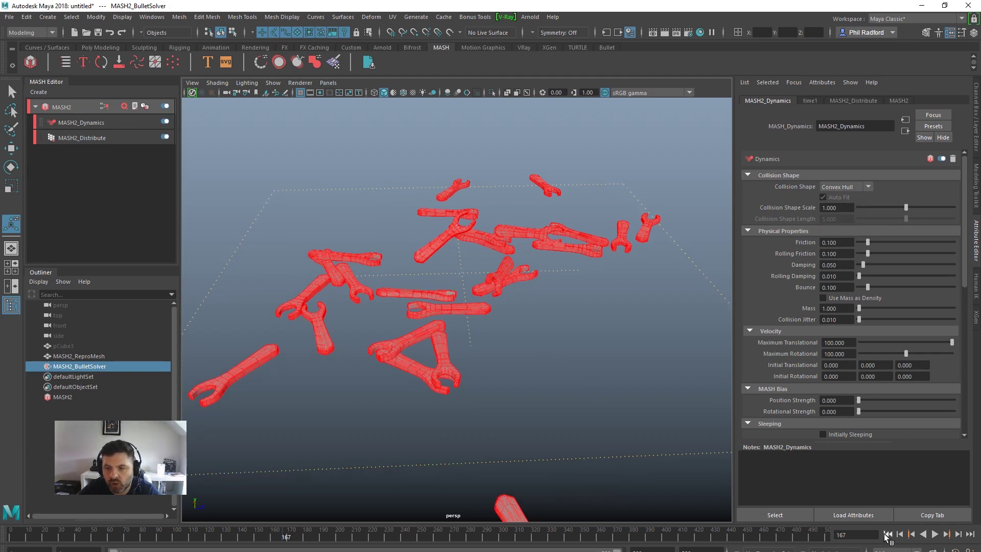
Step: Rerun the simulation from frame 1 to 144 and orbit around the pile to inspect the convex hulls
click(888, 534)
click(935, 534)
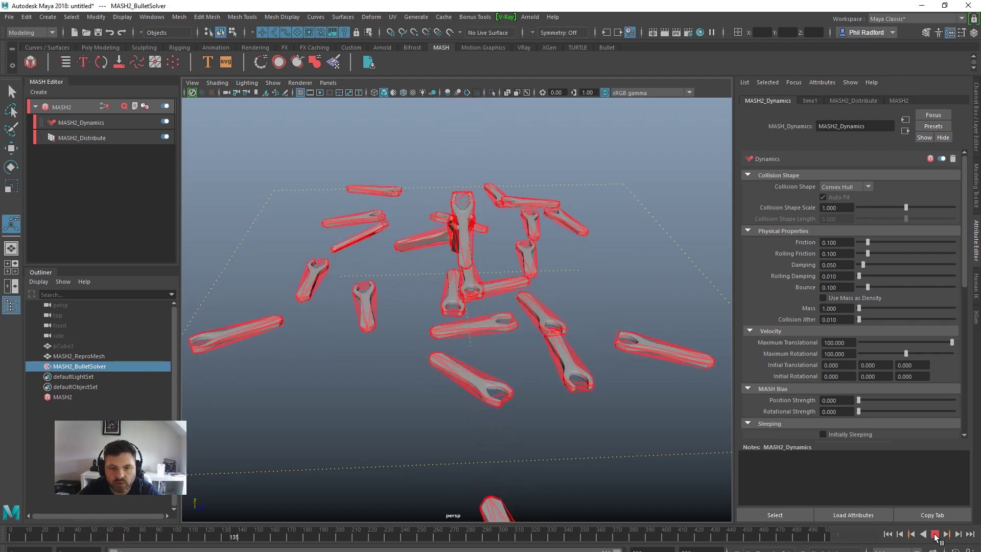
click(936, 535)
alt+middle_drag(459, 358, 442, 392)
alt+right_drag(442, 392, 613, 376)
alt+drag(621, 374, 522, 363)
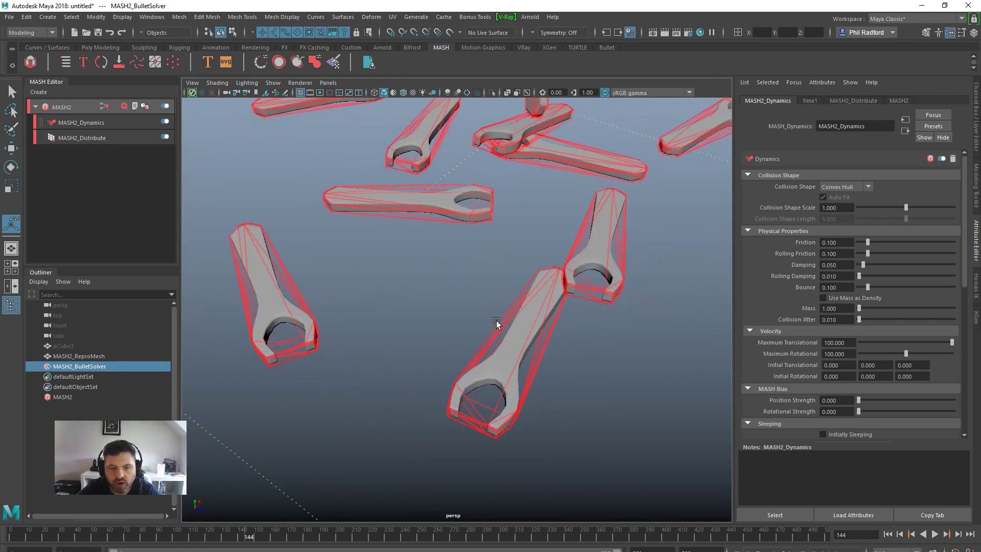
alt+drag(376, 368, 419, 366)
alt+right_drag(419, 366, 480, 394)
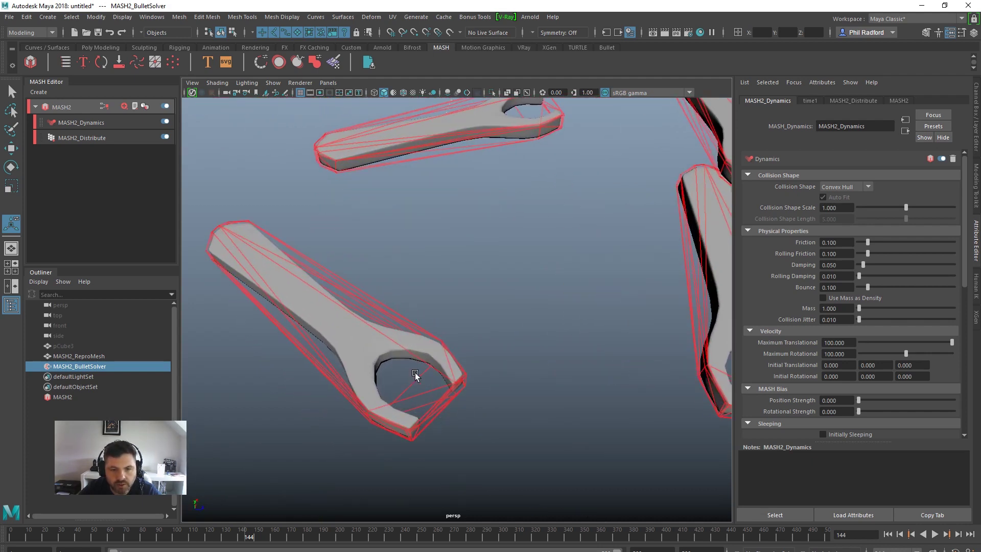
alt+right_drag(415, 376, 412, 320)
alt+drag(412, 320, 318, 285)
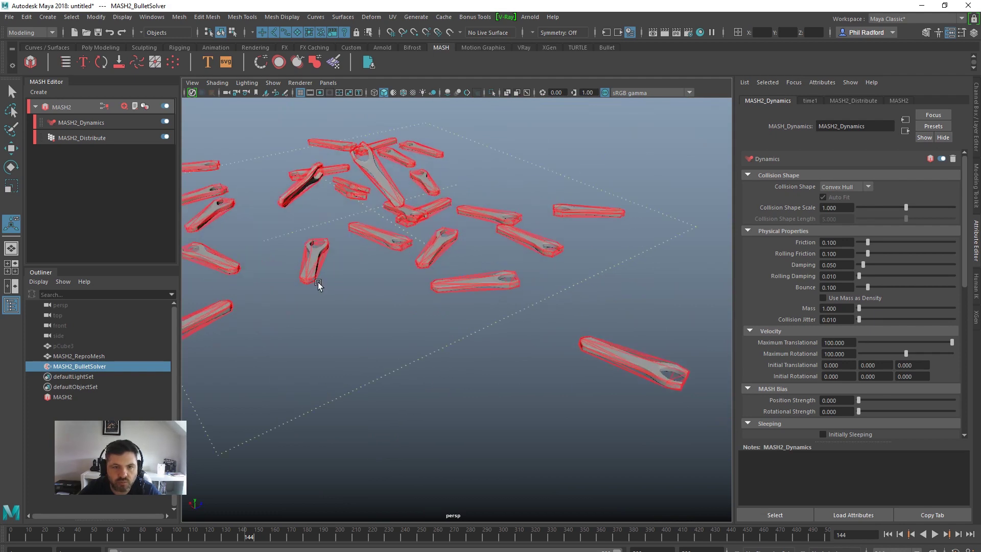
alt+right_drag(318, 285, 335, 302)
alt+drag(335, 302, 440, 323)
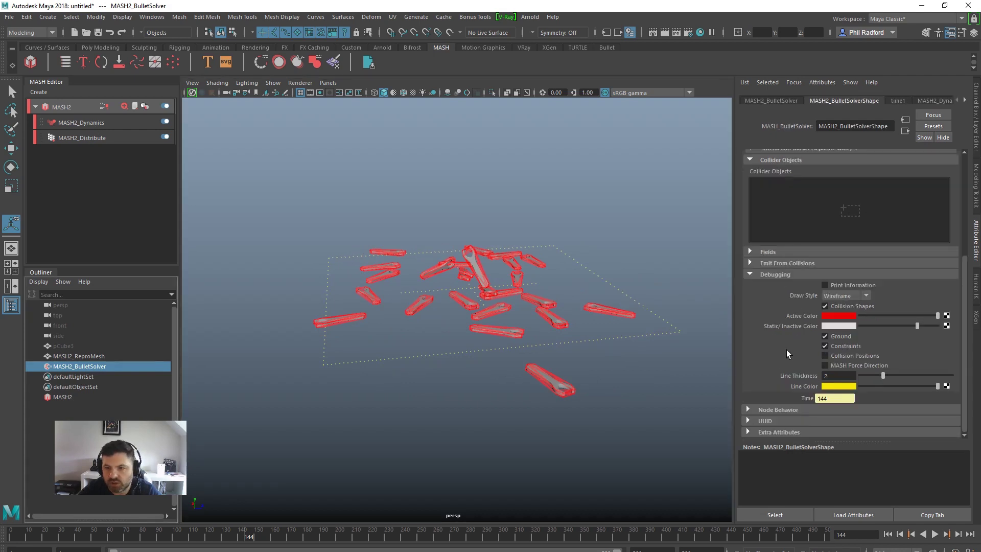
Step: Turn off Collision Shapes debugging in the BulletSolver's Debugging section
click(845, 309)
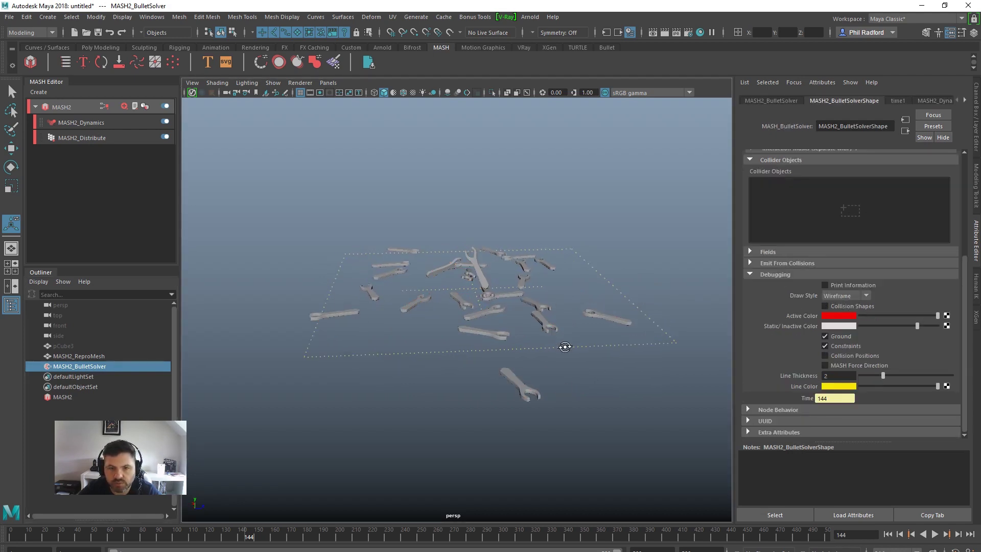
alt+drag(562, 344, 574, 367)
alt+middle_drag(574, 367, 552, 420)
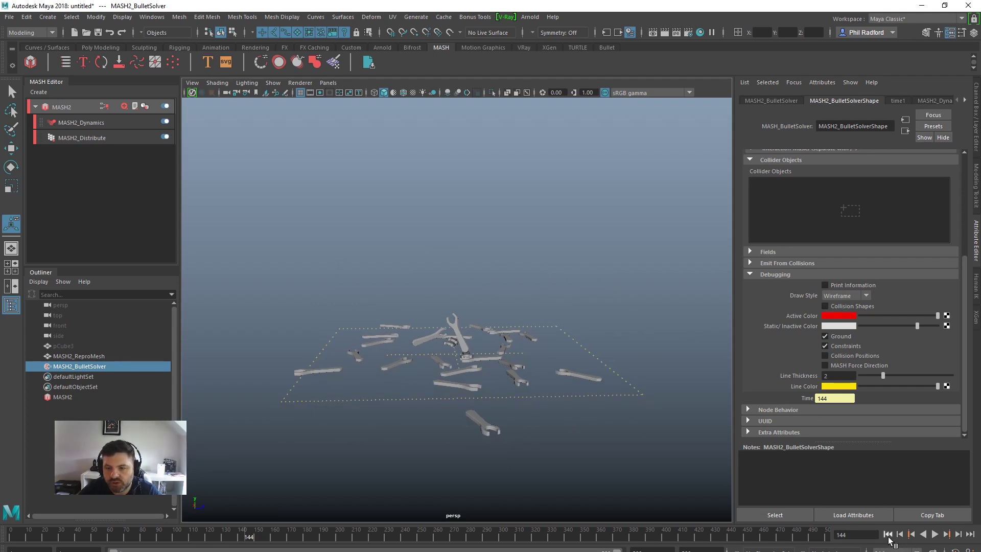
Step: Rerun the simulation from the start, stop it, and select MASH2_Dynamics in the MASH Editor
click(888, 534)
click(934, 535)
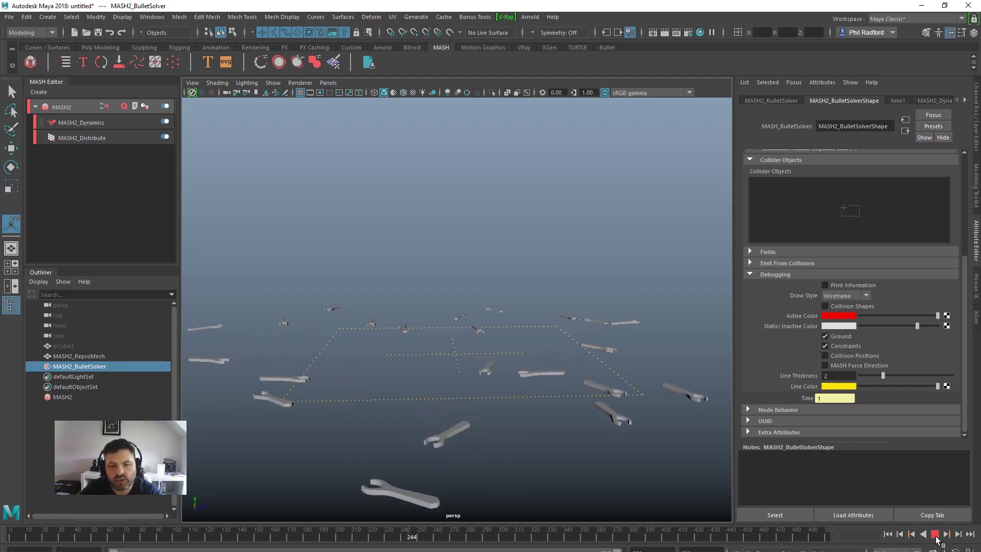
click(936, 535)
click(92, 123)
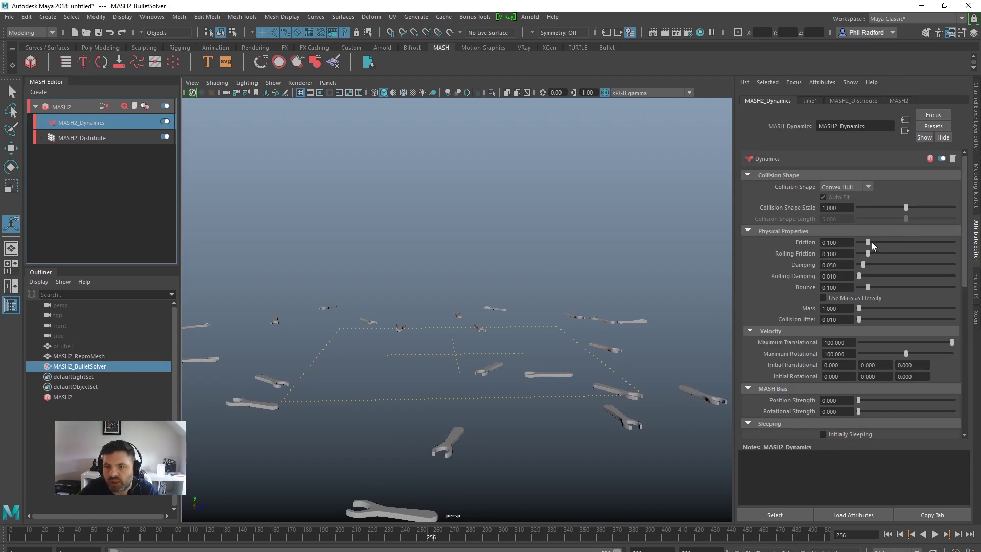
Step: Raise Dynamics Friction from 0.100 to 0.816 and rerun the simulation to frame 186
drag(872, 242, 935, 243)
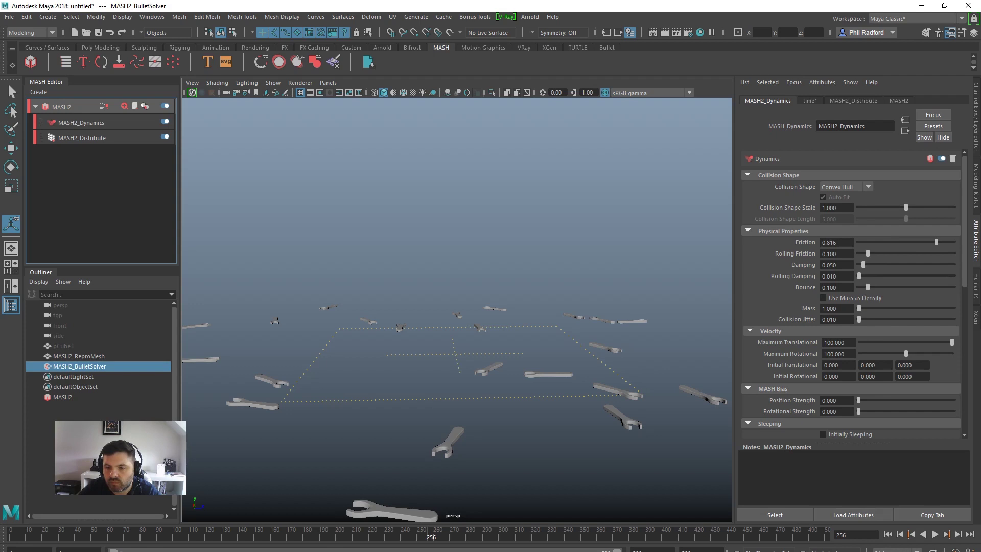
click(888, 534)
click(935, 534)
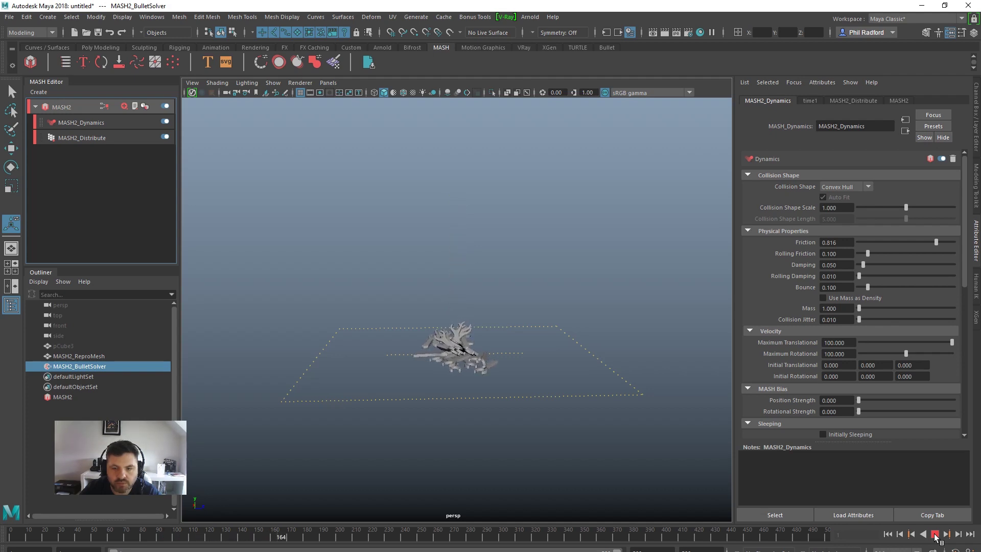
click(935, 535)
Step: Orbit around the central wrench pile to inspect it, then rewind to frame 1
alt+right_drag(352, 411, 647, 415)
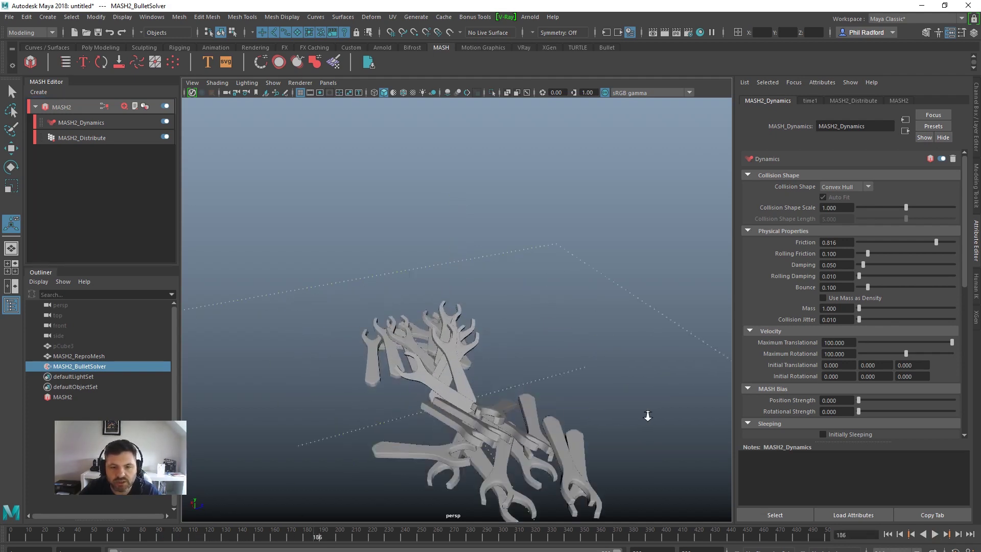
alt+drag(437, 434, 281, 361)
alt+right_drag(281, 362, 572, 354)
alt+drag(572, 354, 561, 449)
click(888, 534)
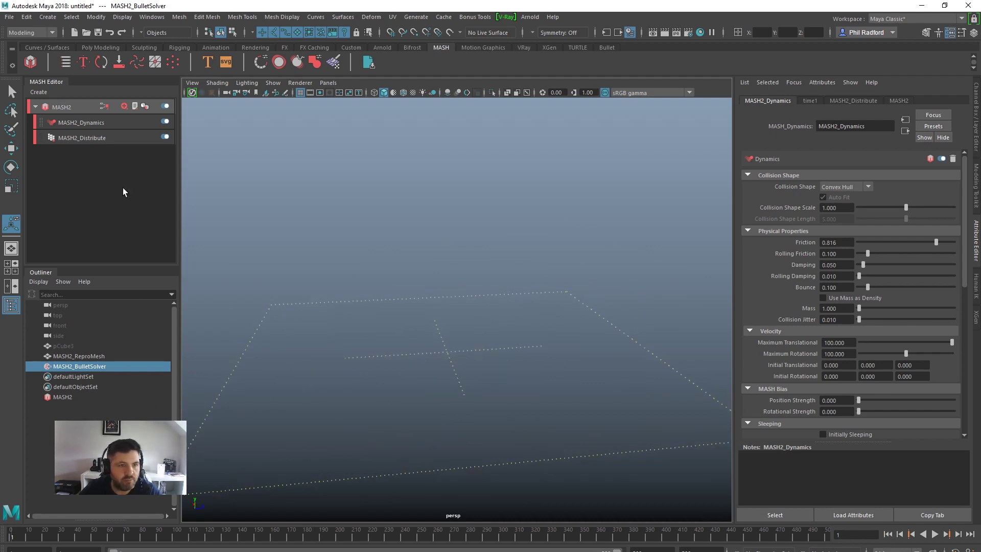
Step: Select the MASH2_Distribute node and open the Graph Editor full screen
click(97, 136)
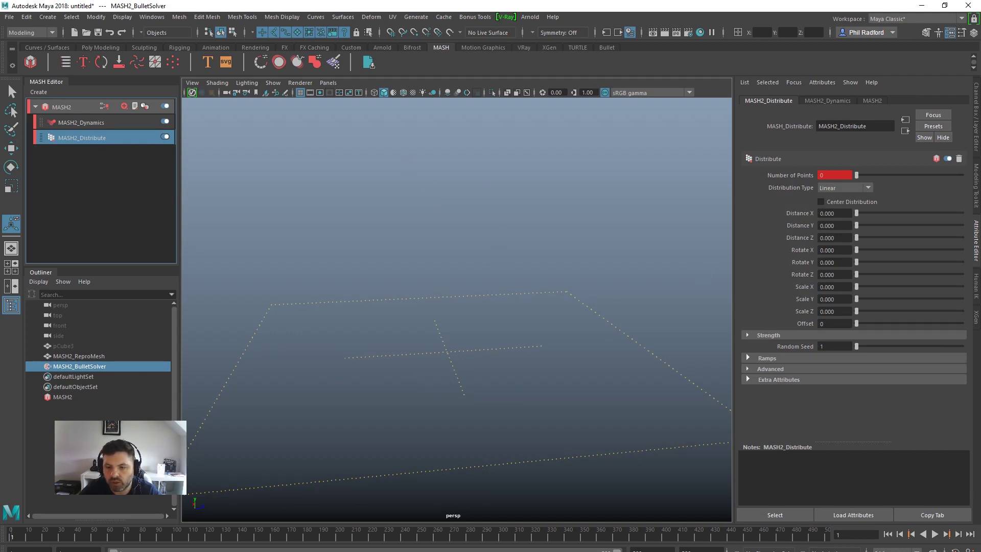
click(779, 516)
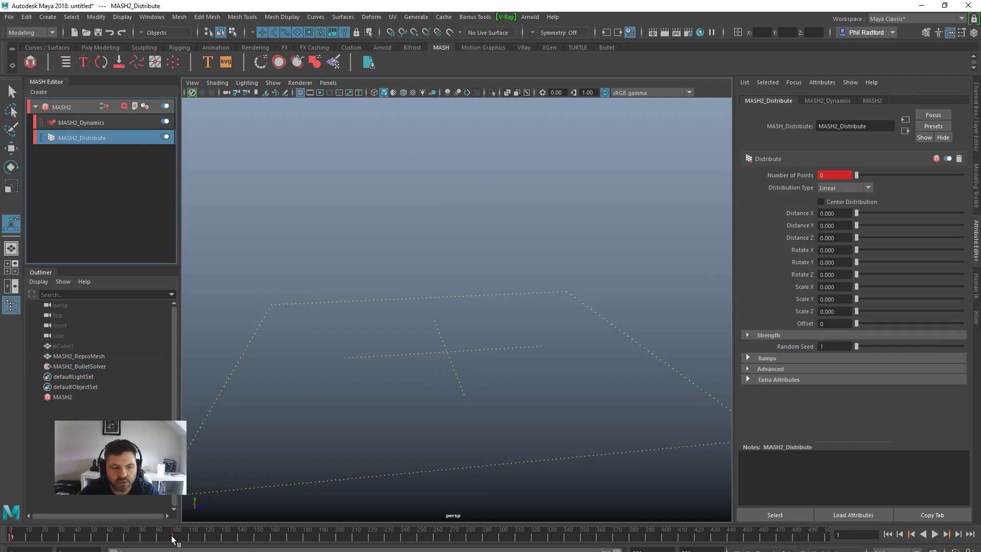
alt+drag(584, 350, 503, 362)
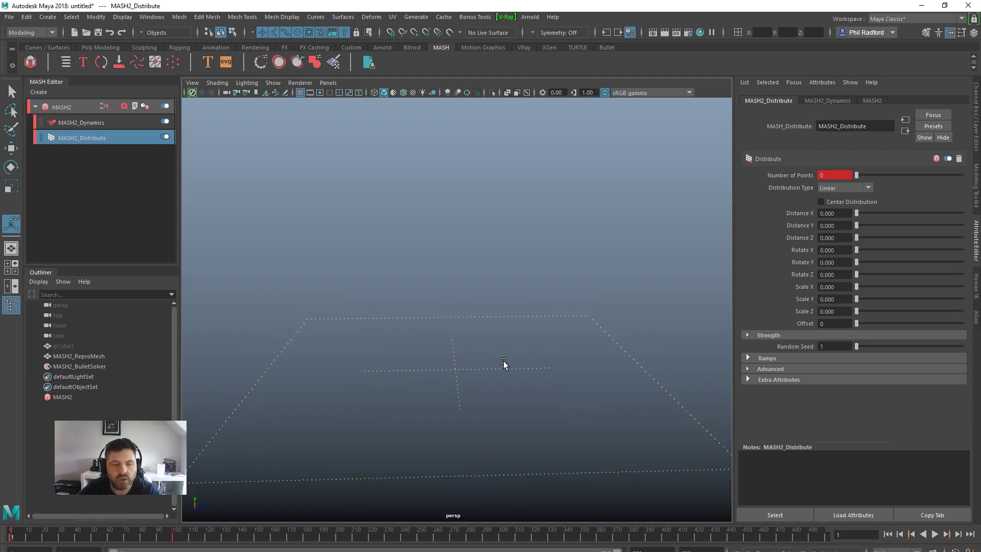
click(152, 17)
mouse_move(215, 75)
click(294, 85)
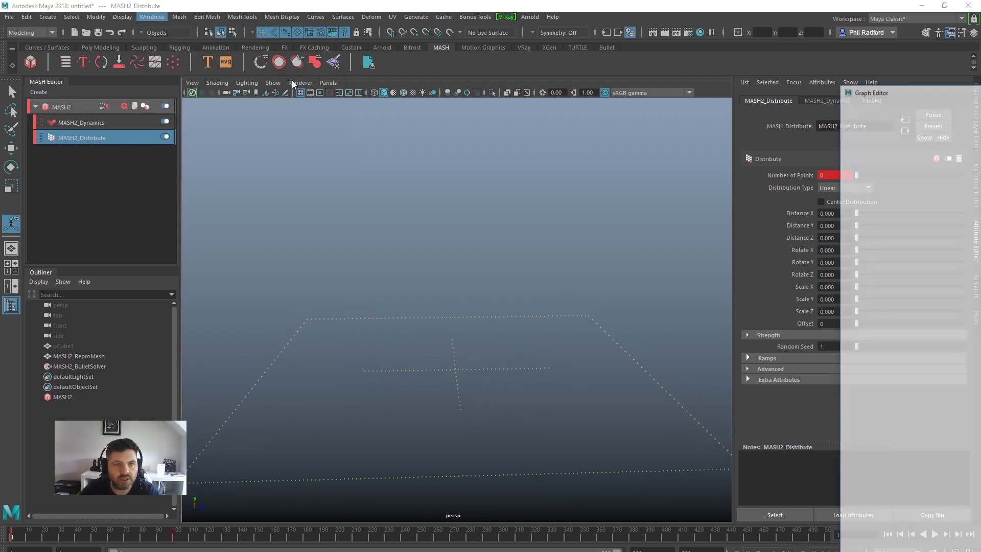
drag(899, 85, 183, 87)
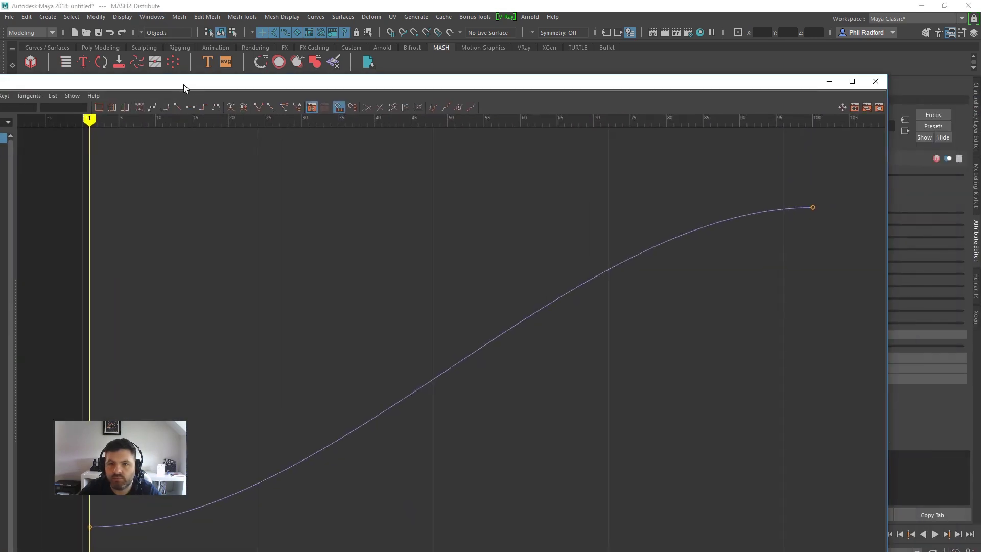
click(851, 81)
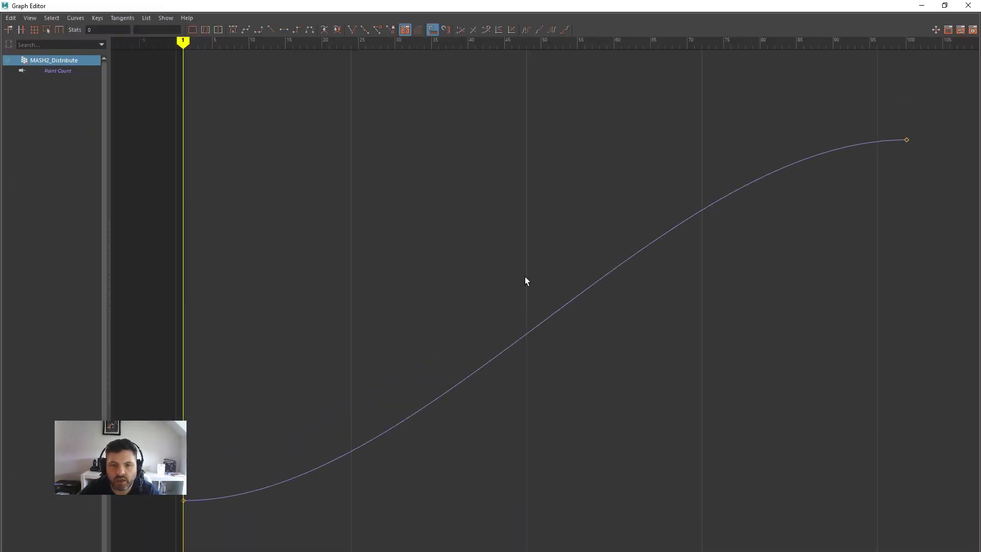
Step: Select the Point Count curve's keys, make them linear, and recentre the graph view
drag(513, 279, 627, 419)
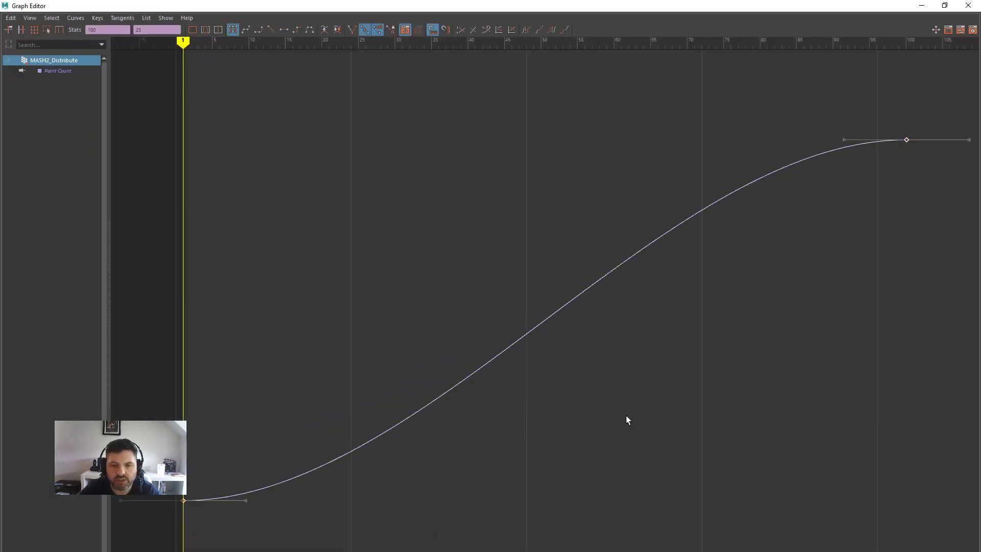
click(269, 30)
scroll(554, 324, down, 5)
scroll(655, 344, up, 3)
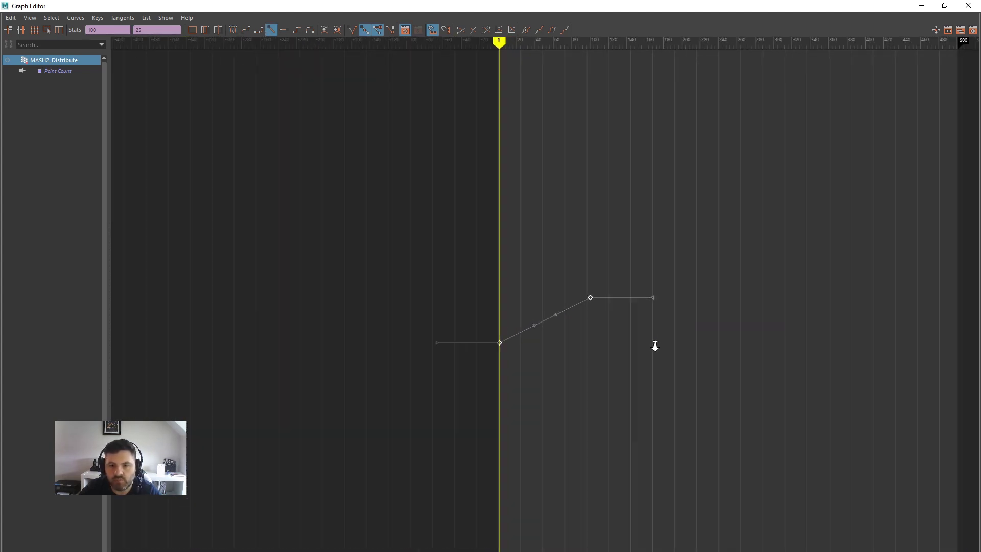
scroll(564, 392, up, 4)
scroll(564, 392, down, 1)
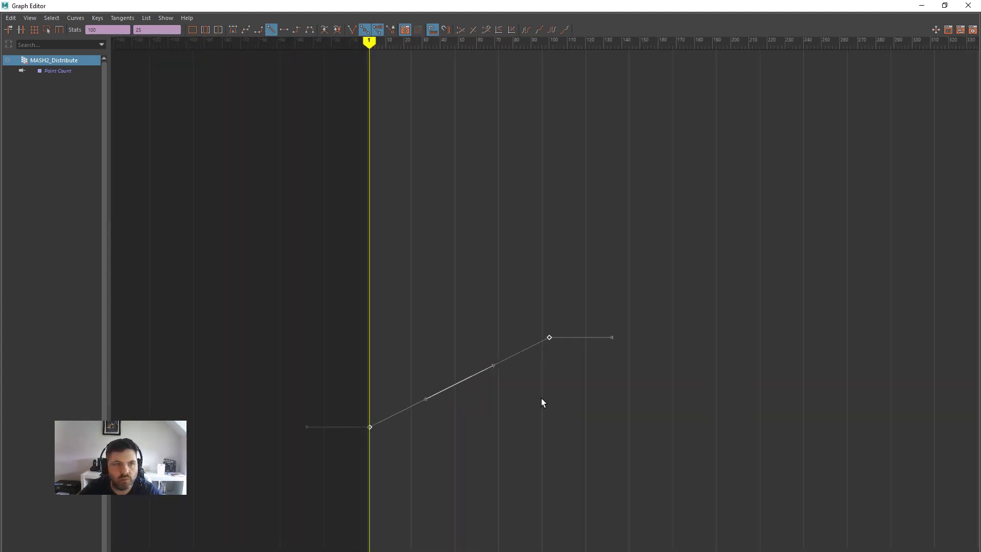
alt+middle_drag(542, 402, 647, 395)
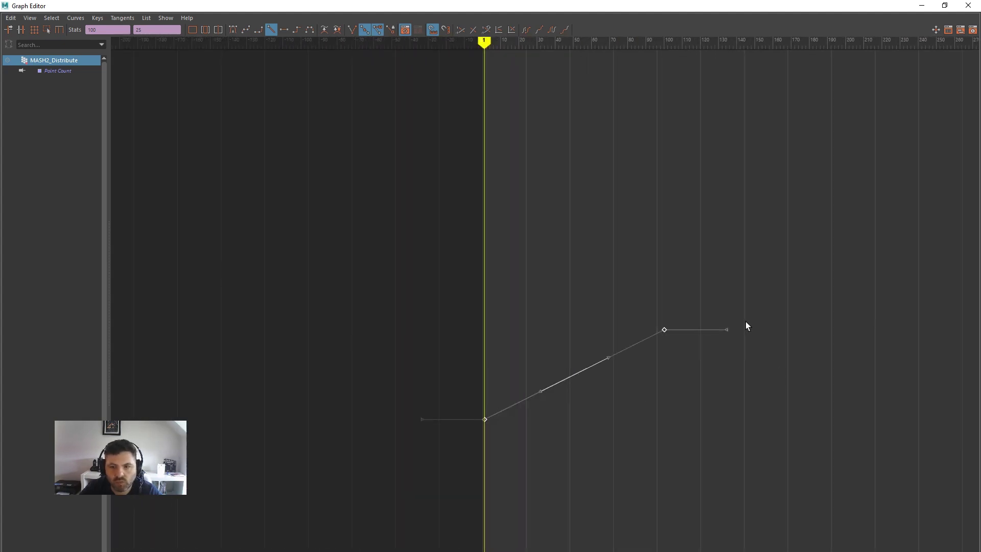
Step: Raise the frame-100 Number of Points key to 102.042 and minimize the Graph Editor
drag(740, 392, 741, 393)
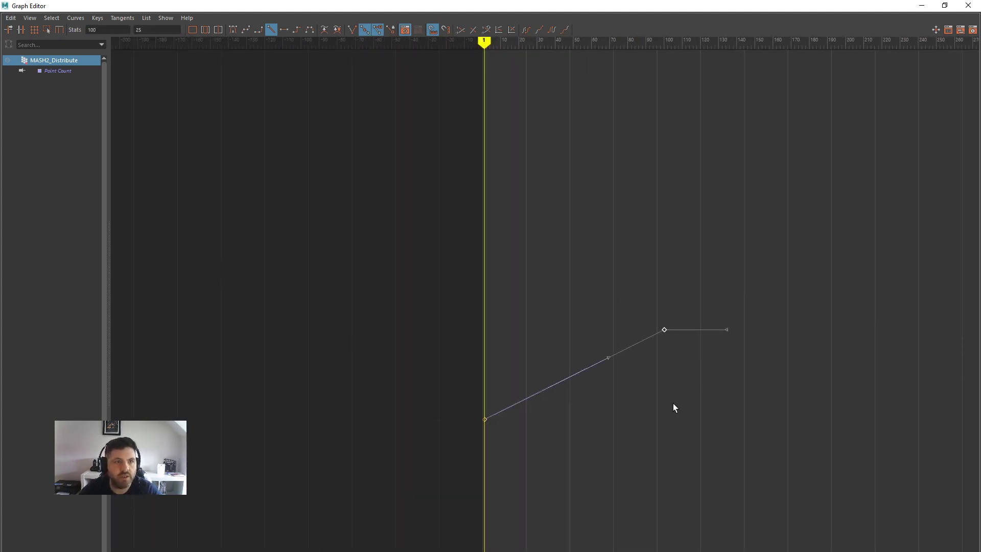
middle_drag(673, 403, 673, 371)
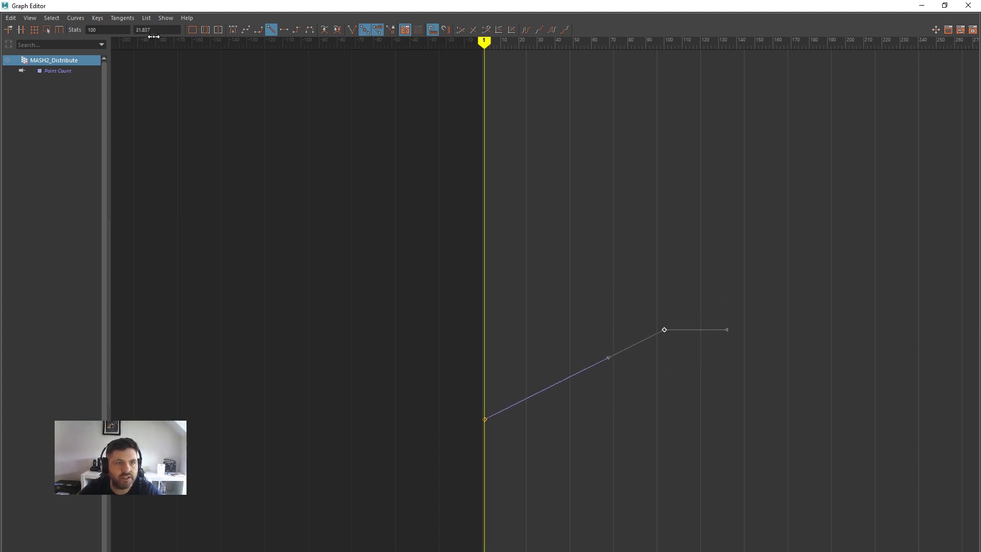
drag(159, 31, 124, 30)
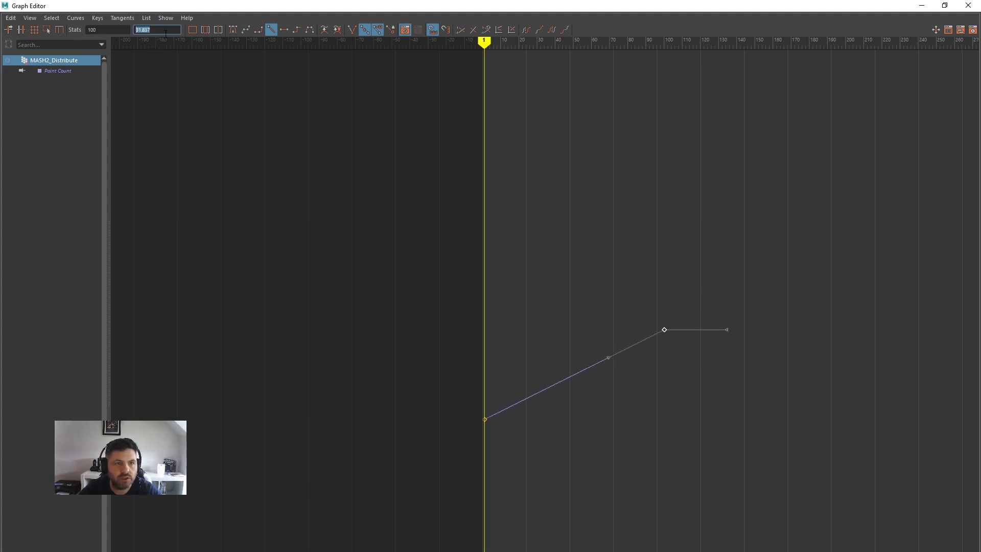
middle_drag(676, 400, 681, 198)
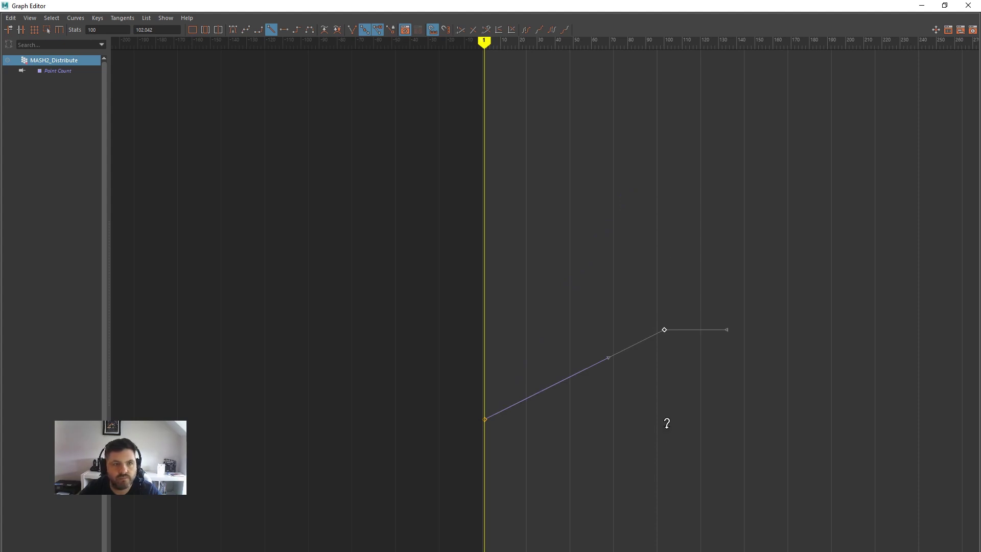
alt+middle_drag(649, 407, 584, 410)
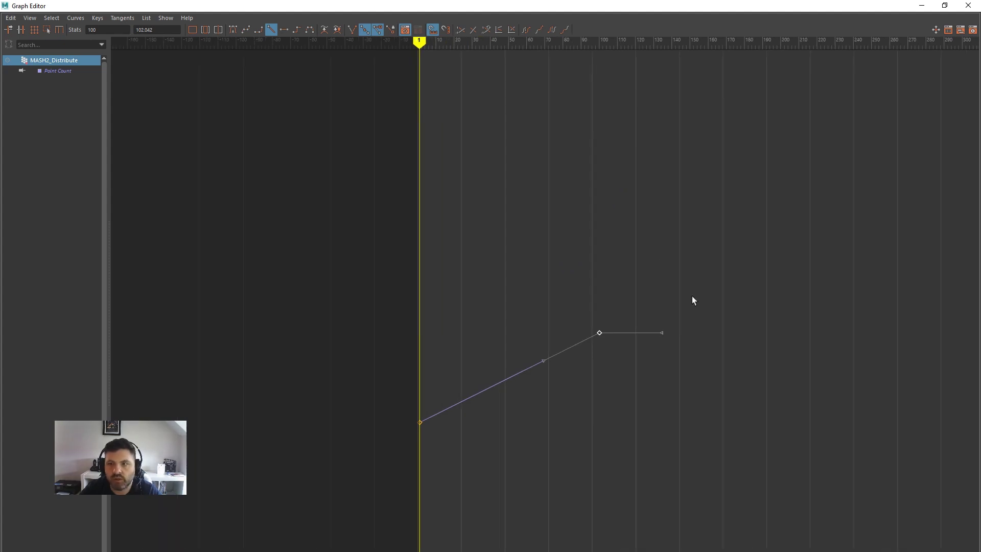
click(930, 11)
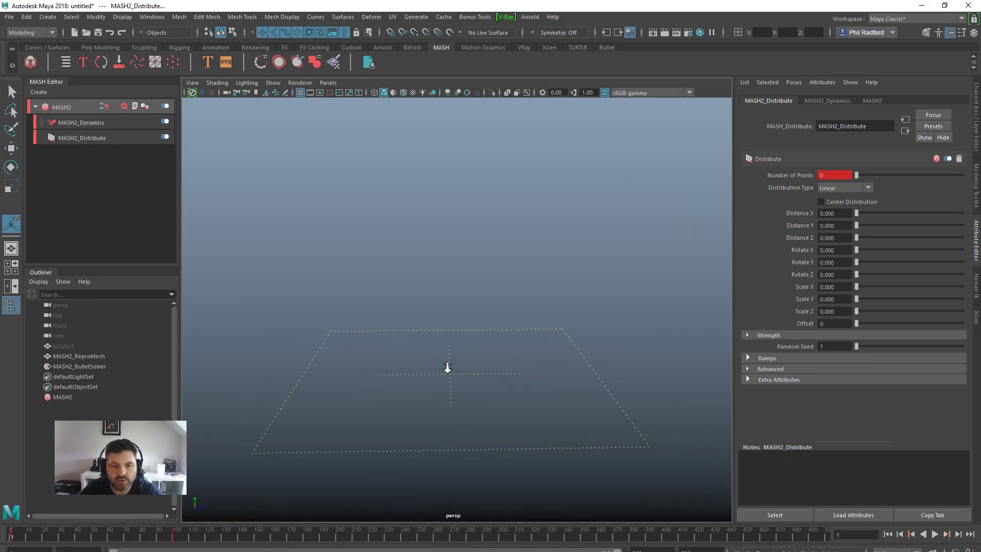
Step: With MASH2_Dynamics selected, run the dynamics simulation and stop it at frame 198
alt+drag(448, 368, 433, 365)
click(86, 122)
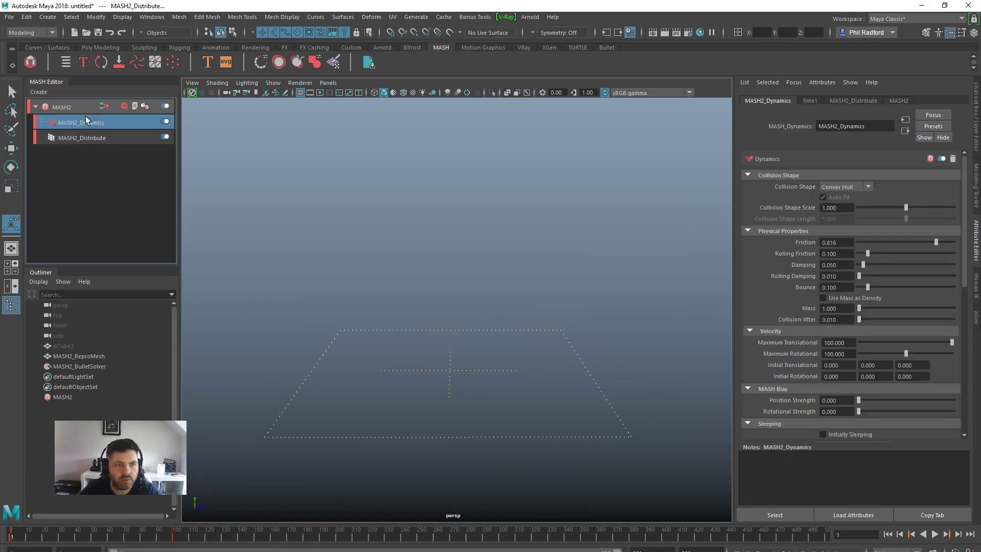
mouse_move(456, 341)
alt+mouse_down()
mouse_move(462, 364)
mouse_move(464, 356)
alt+mouse_up()
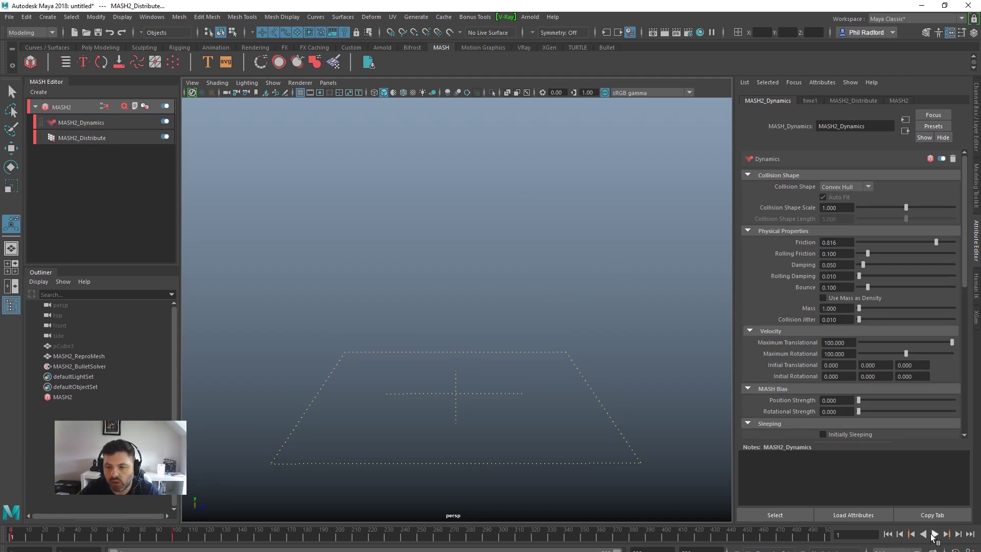
click(935, 534)
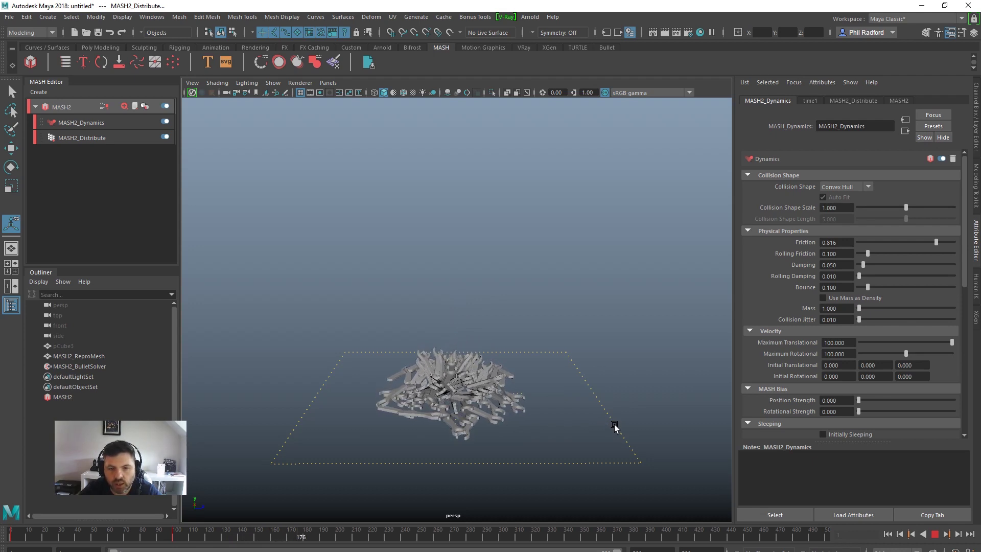
click(935, 534)
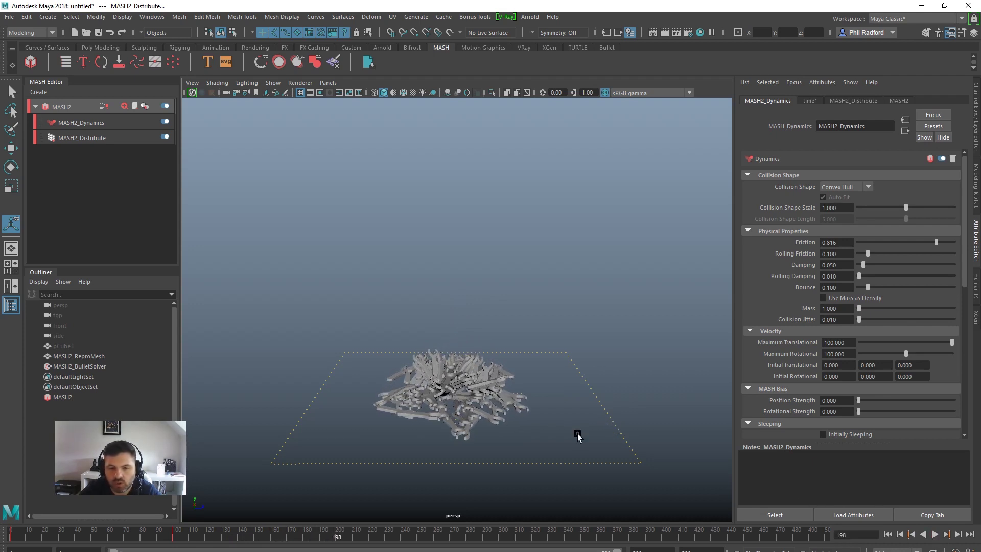
Step: Tumble closer to the wrench pile and review the MASH2_Dynamics settings in the Attribute Editor
alt+drag(505, 440, 452, 370)
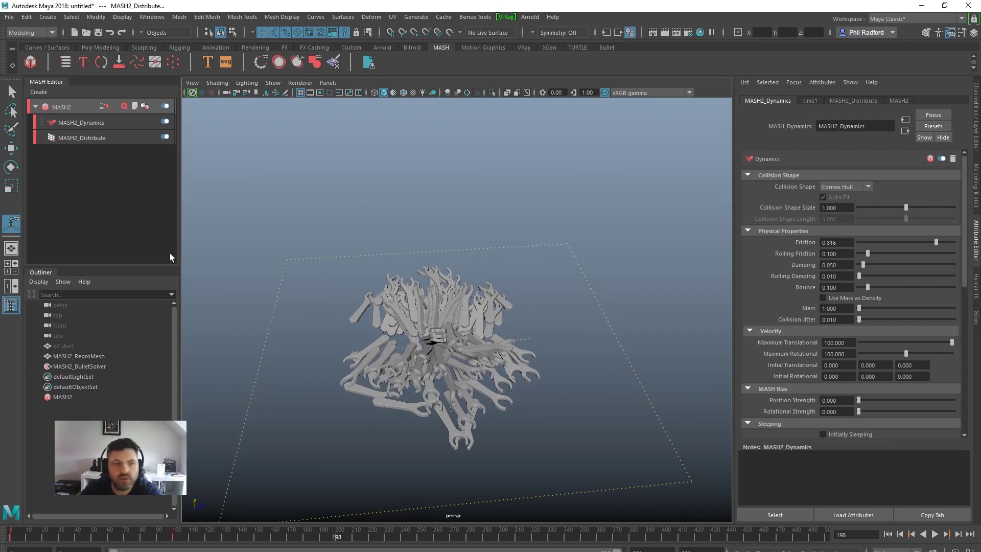
click(100, 124)
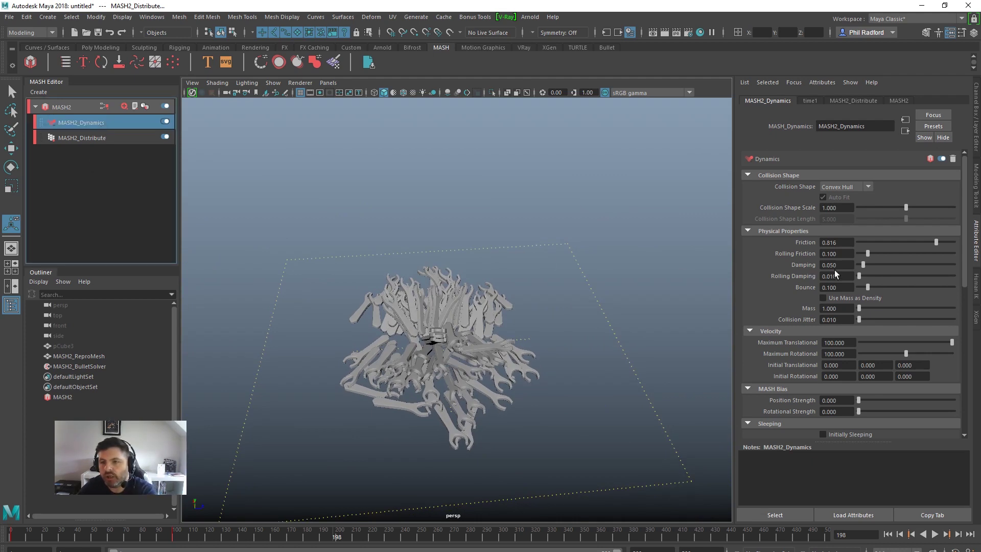
scroll(937, 285, down, 5)
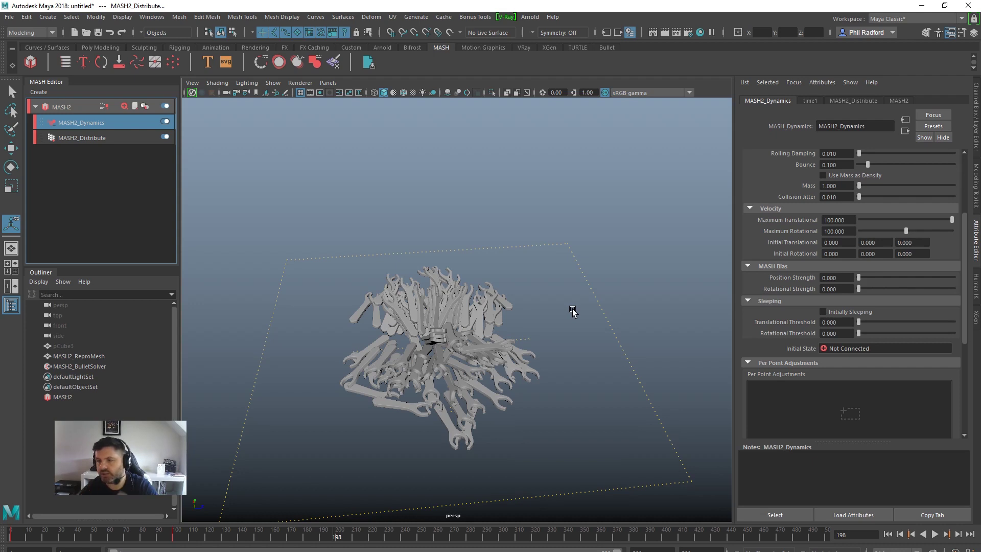
Step: Add a MASH2_Random node with Scale X, Y and Z randomness of 1, then inspect the resized wrenches
click(72, 107)
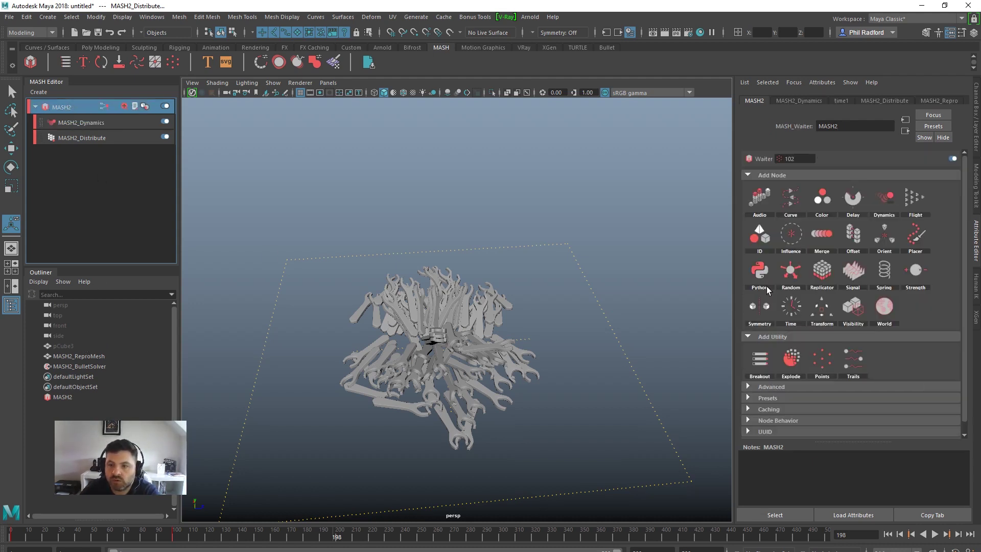
click(791, 271)
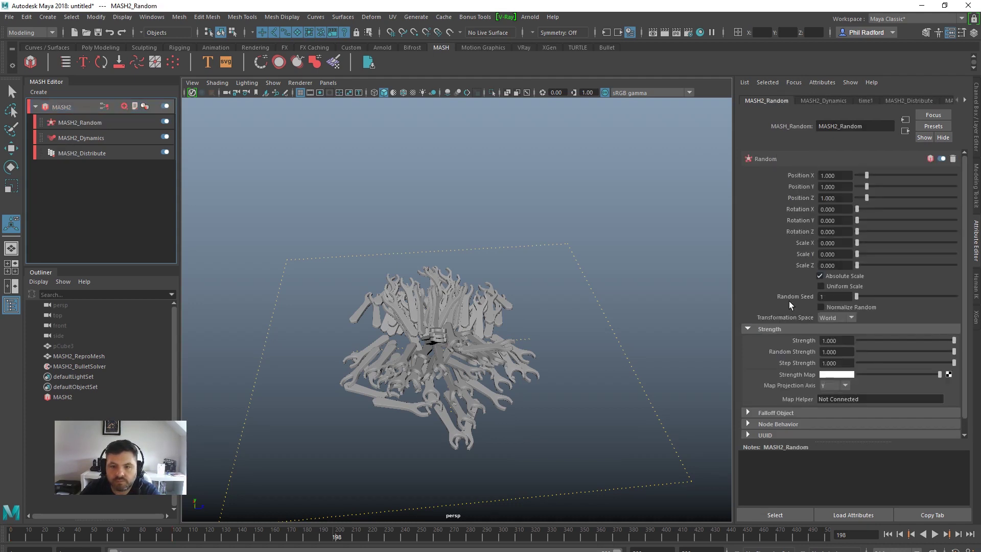
click(825, 265)
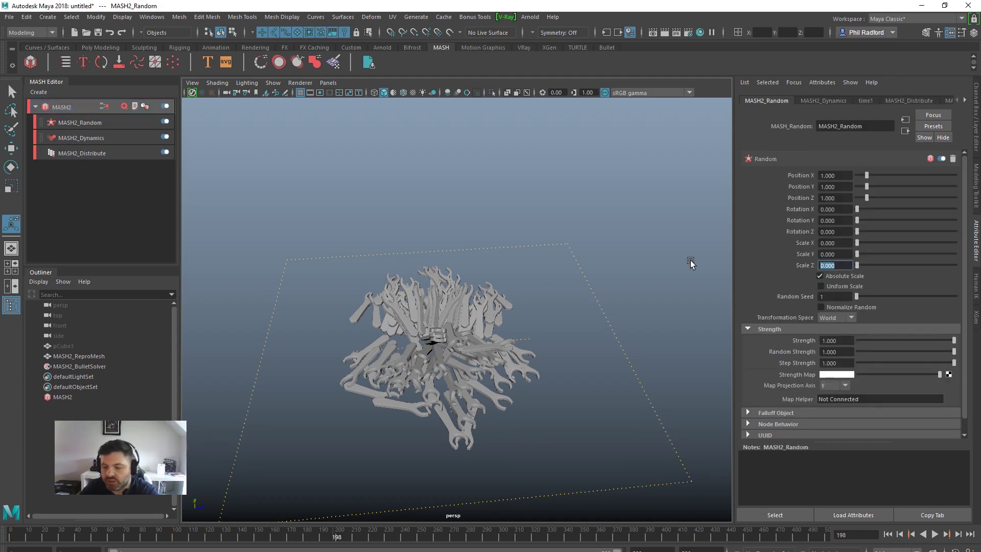
text(1)
key(shift+Tab)
text(1)
key(shift+Tab)
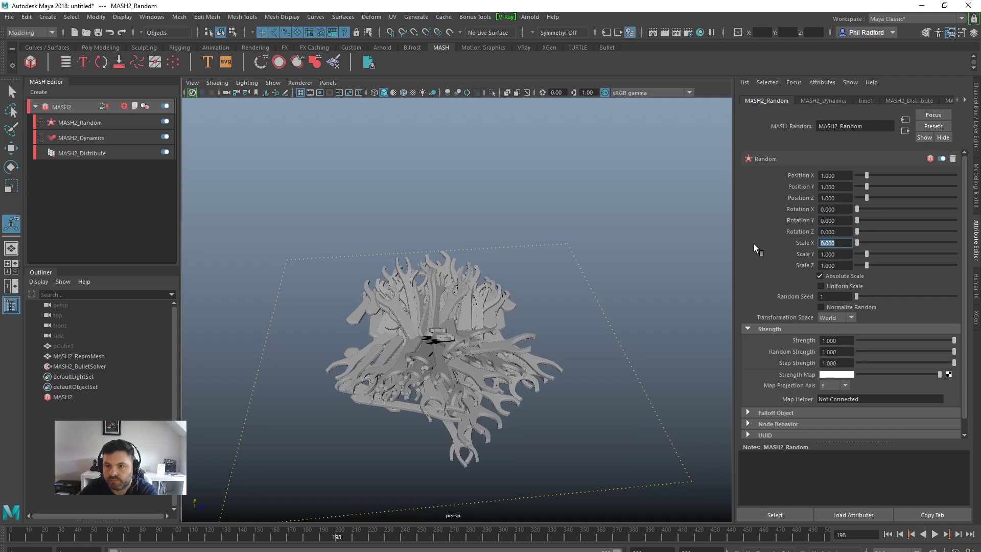
text(1)
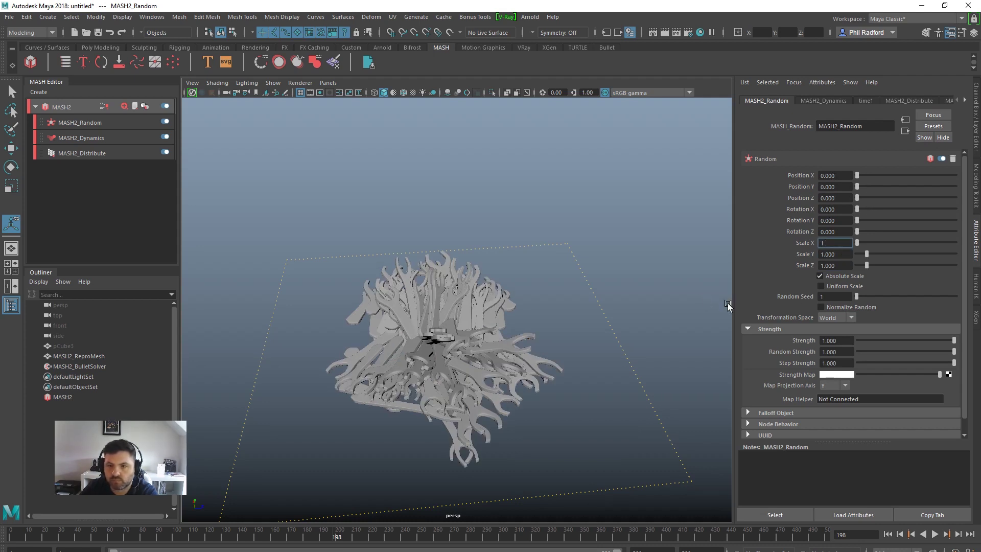
key(Return)
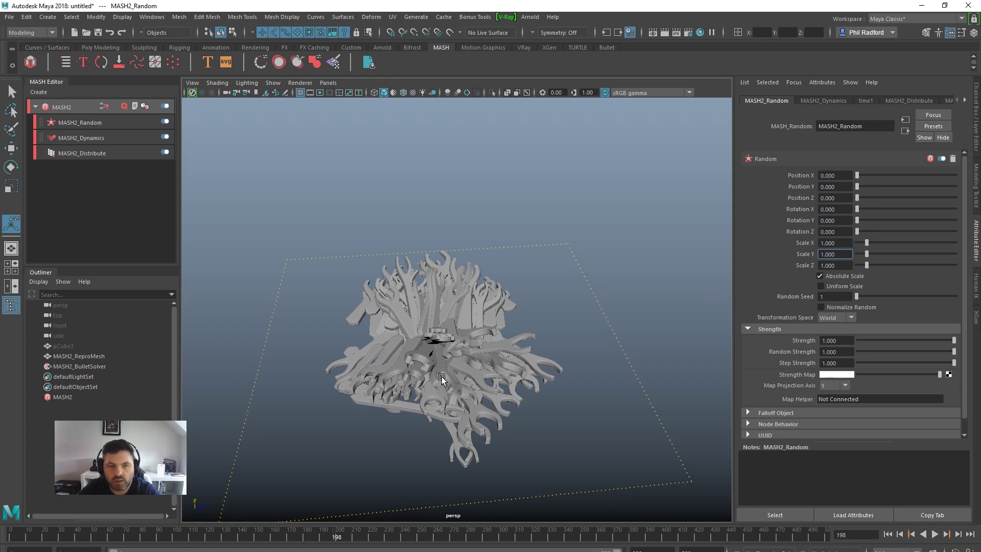
alt+drag(379, 385, 563, 382)
scroll(514, 401, up, 5)
scroll(513, 401, down, 3)
scroll(493, 341, down, 5)
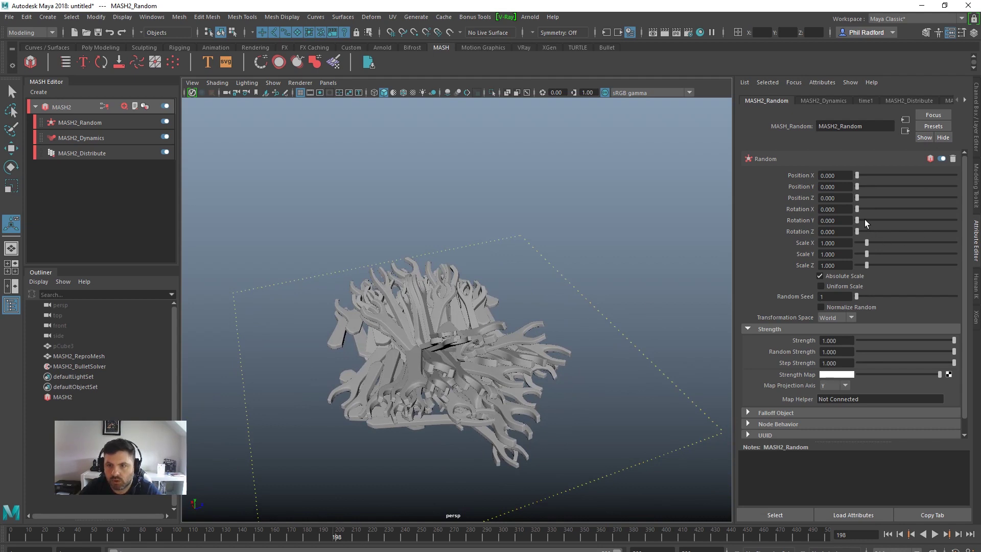
Step: Try a Y rotation randomness value, then replay the simulation from frame 1, stopping at frame 98
drag(858, 220, 879, 220)
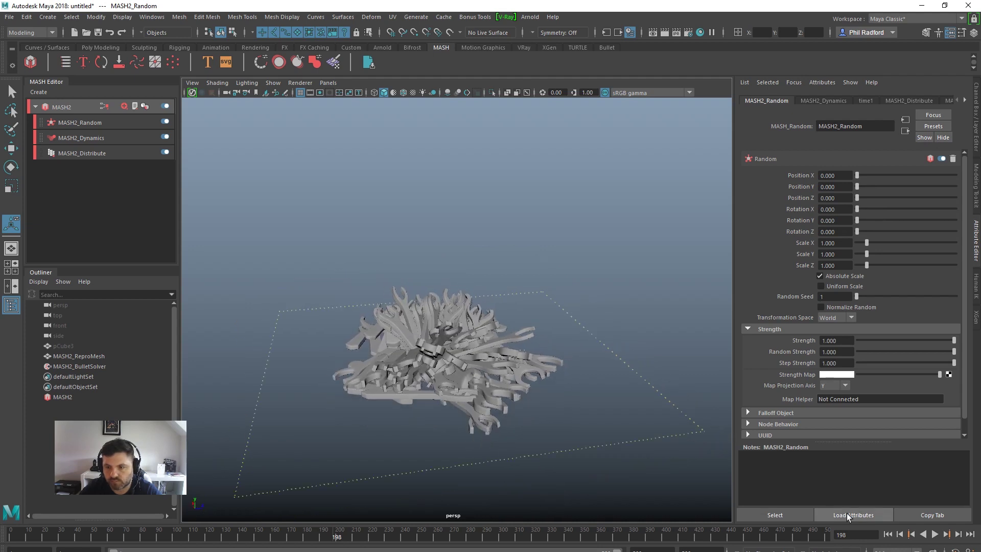
click(888, 534)
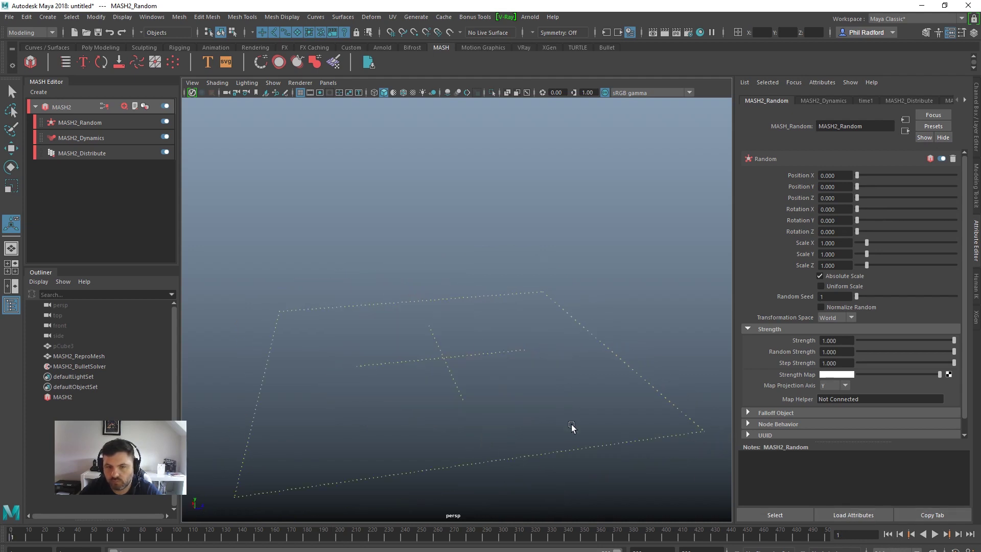
click(936, 534)
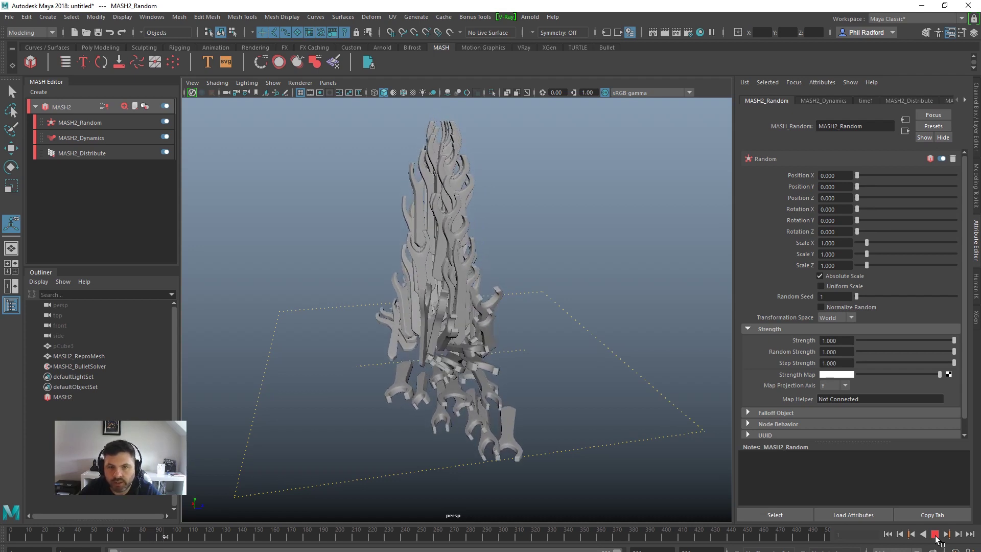
click(935, 534)
alt+drag(532, 346, 588, 347)
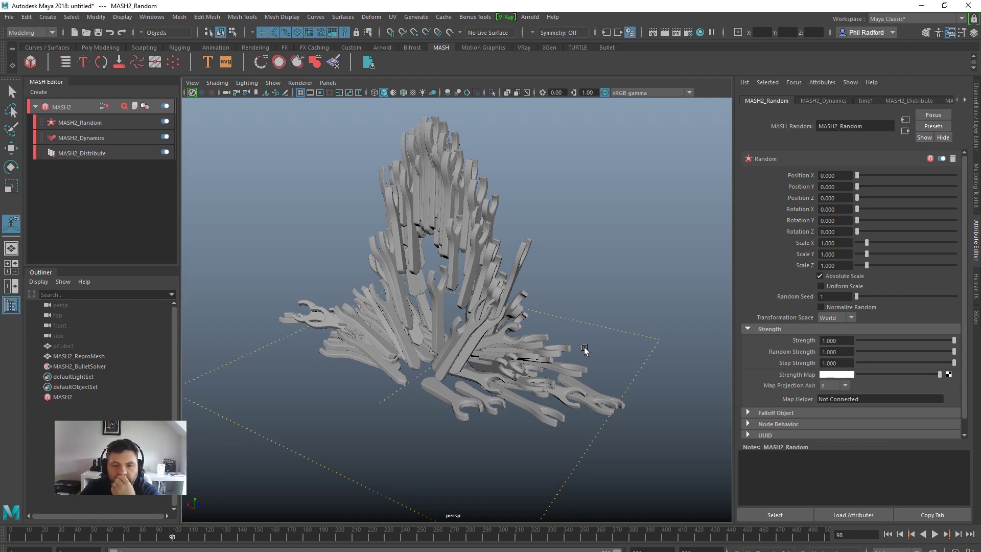
Step: Reset the simulation to frame 1 and close the accidentally opened Time Editor
click(887, 534)
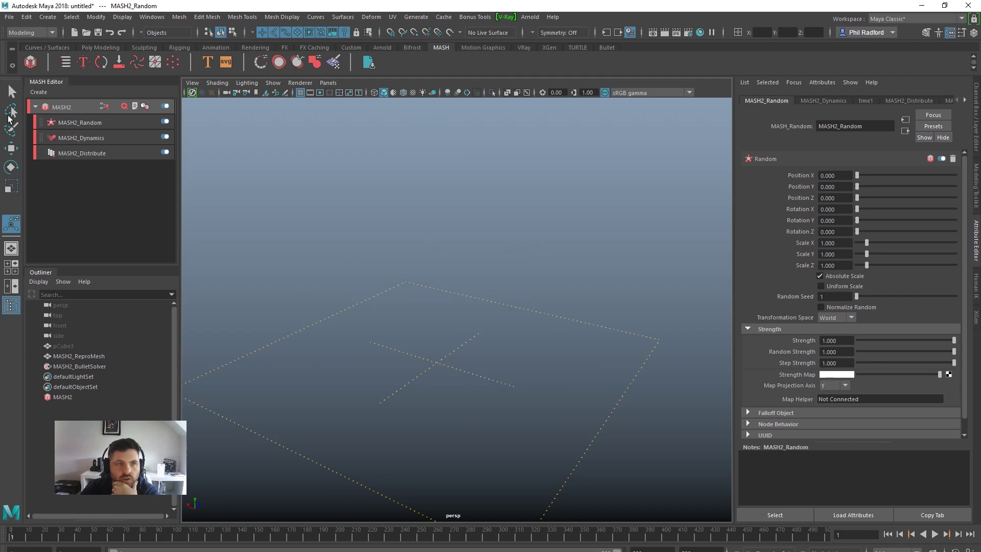
click(151, 17)
mouse_move(220, 74)
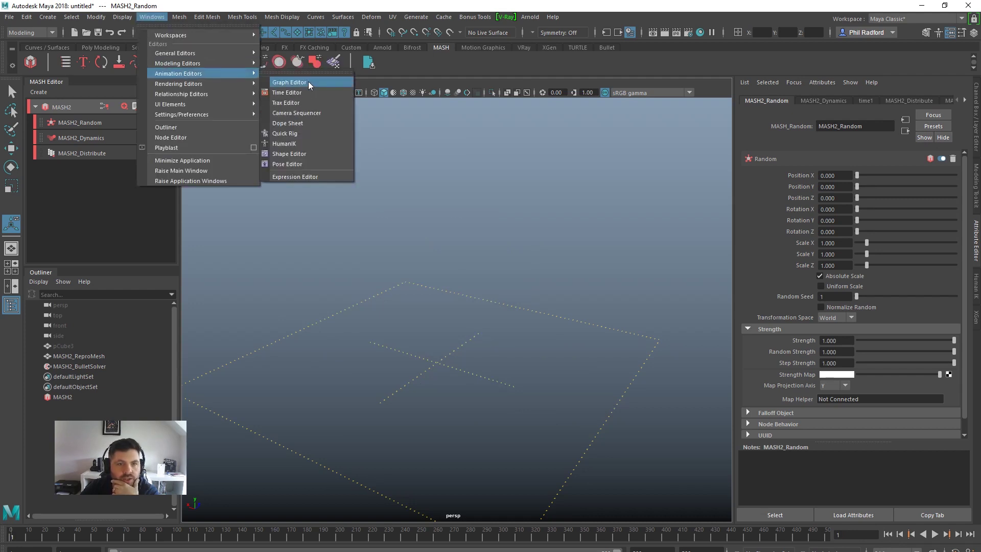
click(297, 93)
click(815, 119)
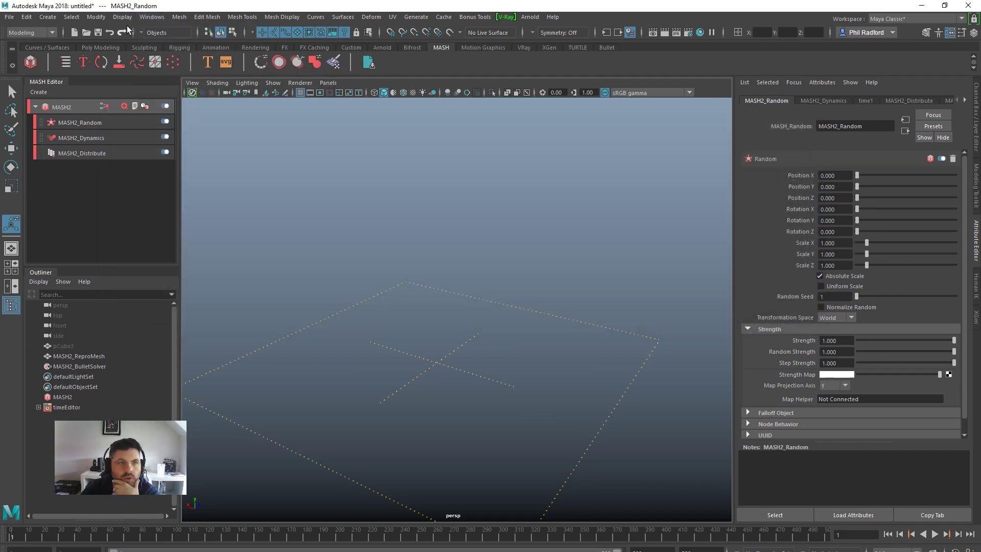
Step: Inspect the Point Count curve in the Graph Editor, undo a key change, and close it
click(151, 17)
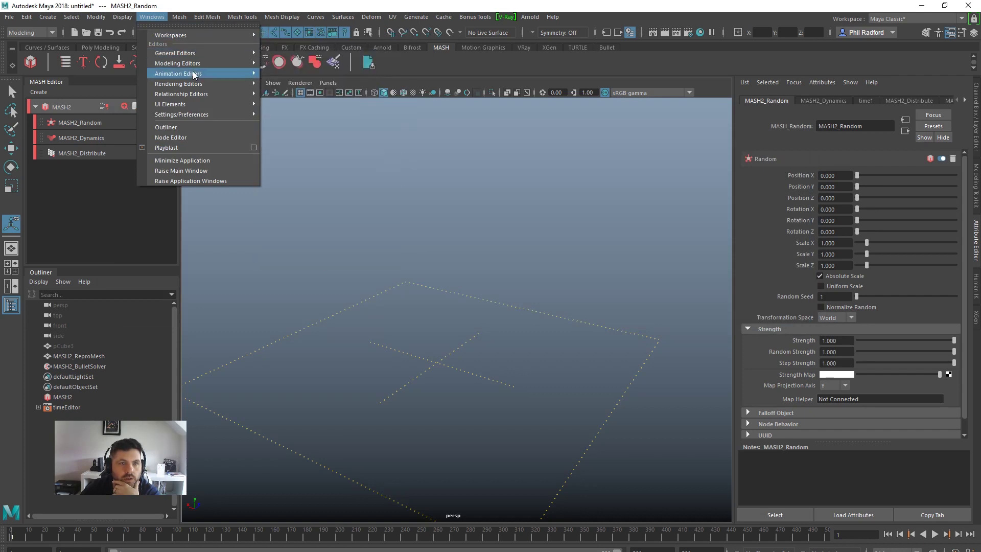
mouse_move(192, 73)
click(301, 79)
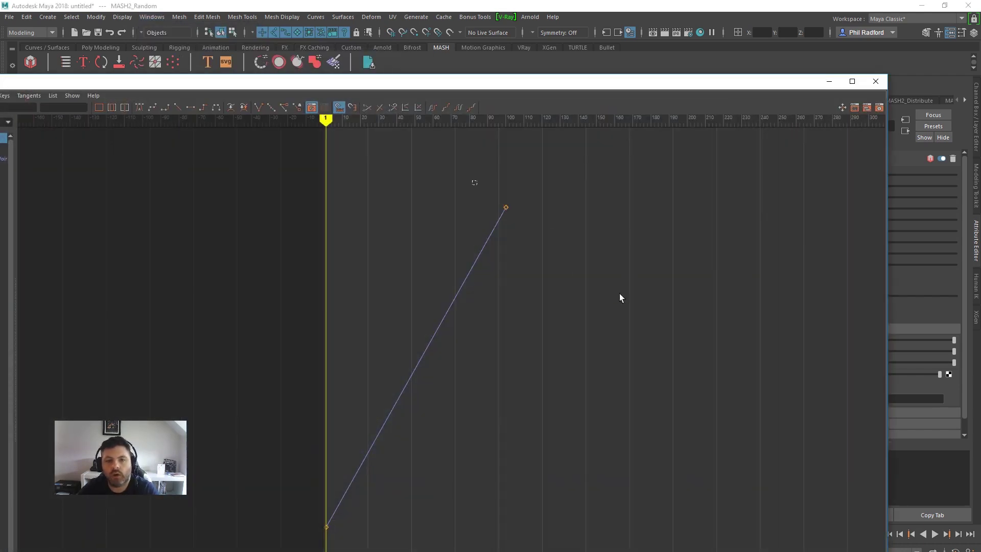
drag(490, 191, 553, 281)
shift+middle_drag(554, 286, 561, 527)
key(ctrl+z)
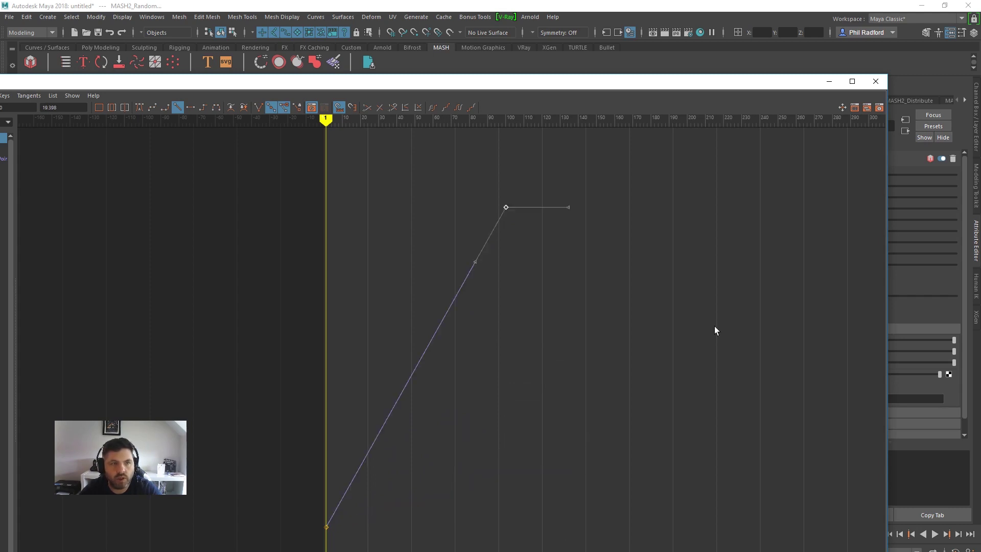
click(829, 82)
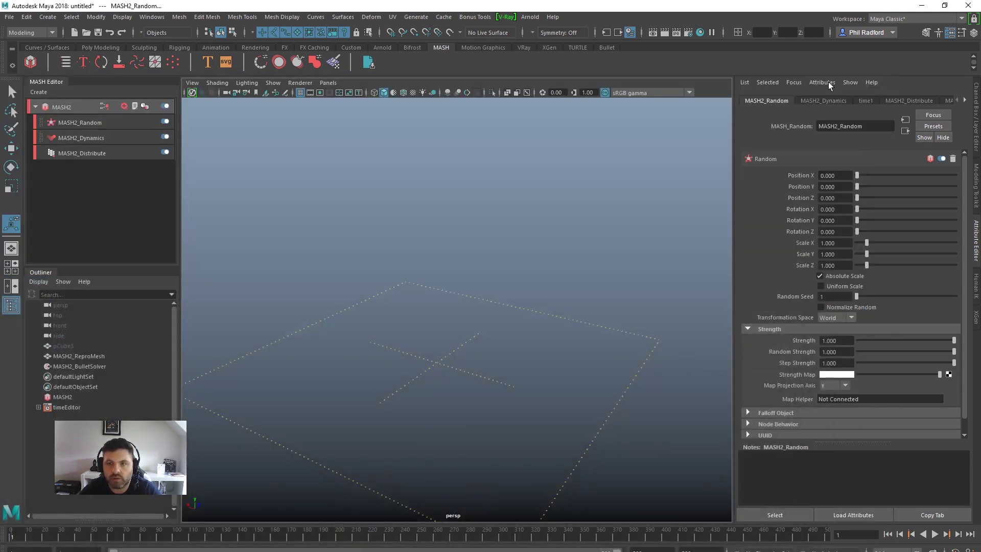
alt+right_drag(532, 305, 449, 302)
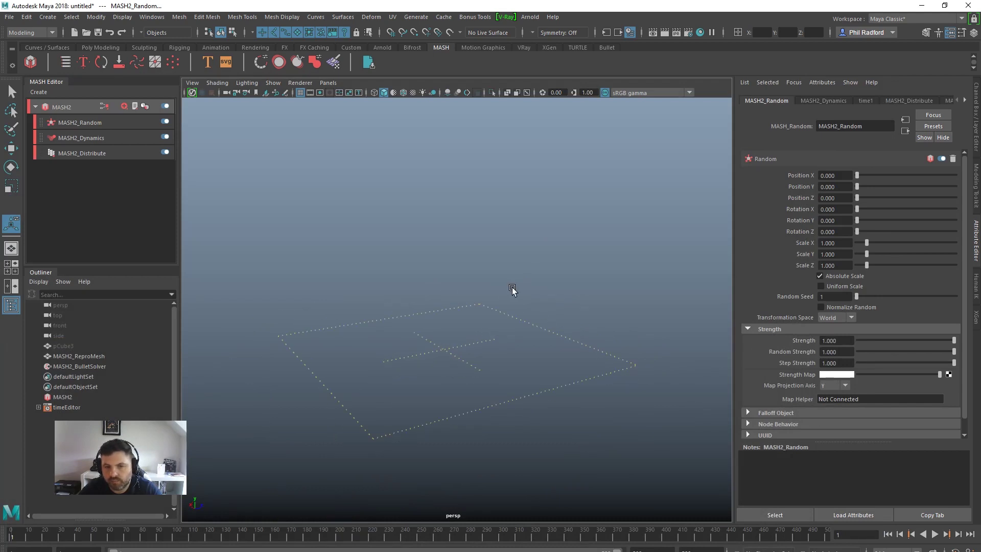
alt+drag(512, 290, 484, 316)
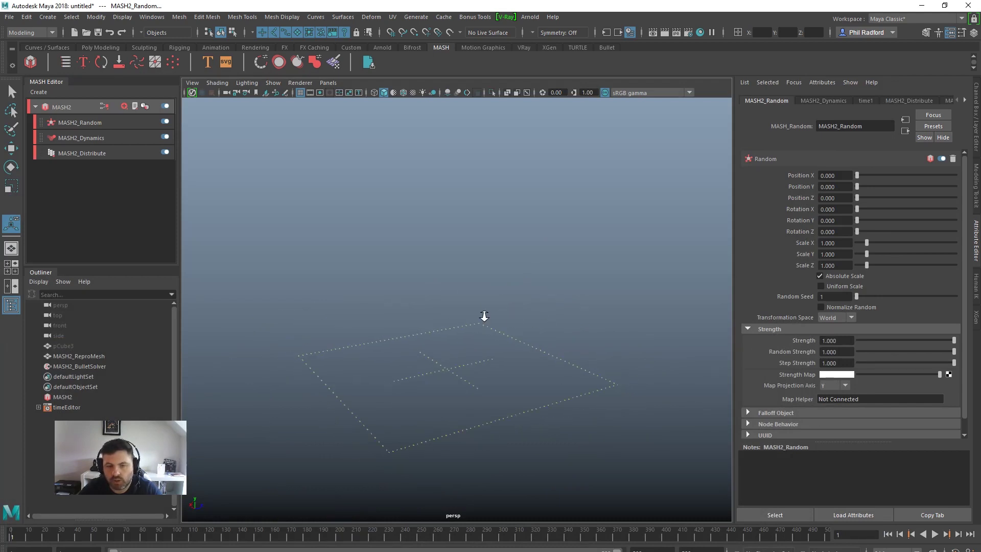
Step: Add a Transform node to MASH2 and create its controller locator, MASH2_Transform_loc
click(75, 110)
alt+drag(563, 305, 508, 292)
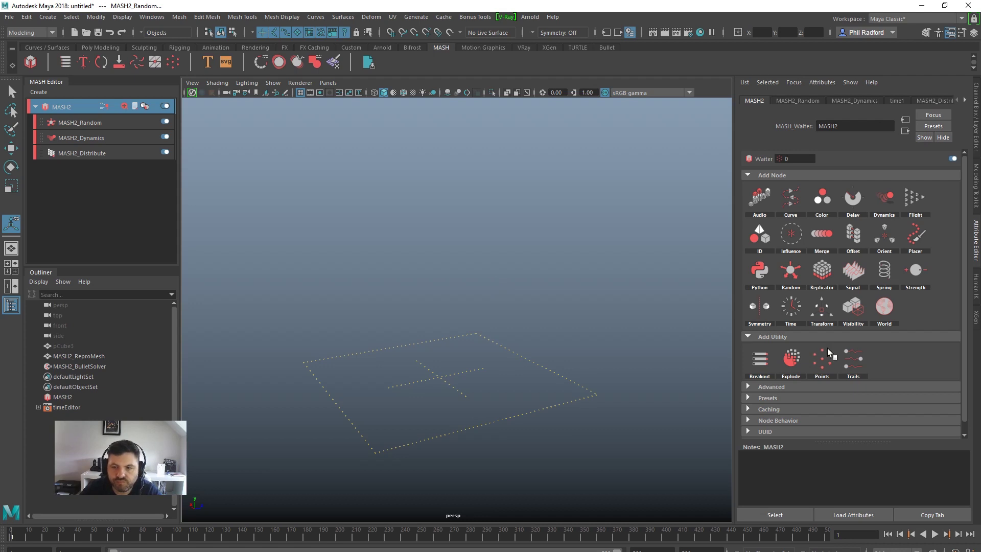
click(822, 307)
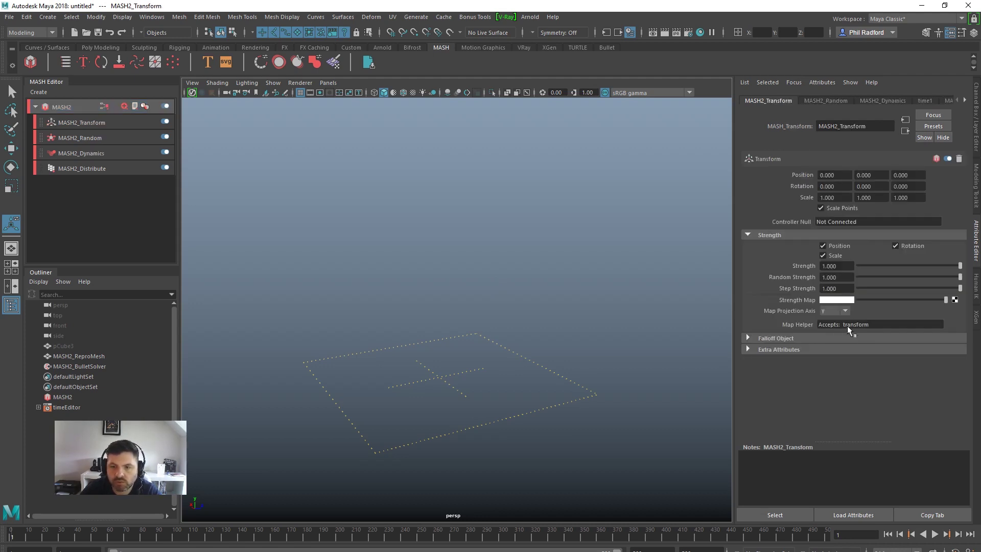
right_click(838, 220)
click(855, 225)
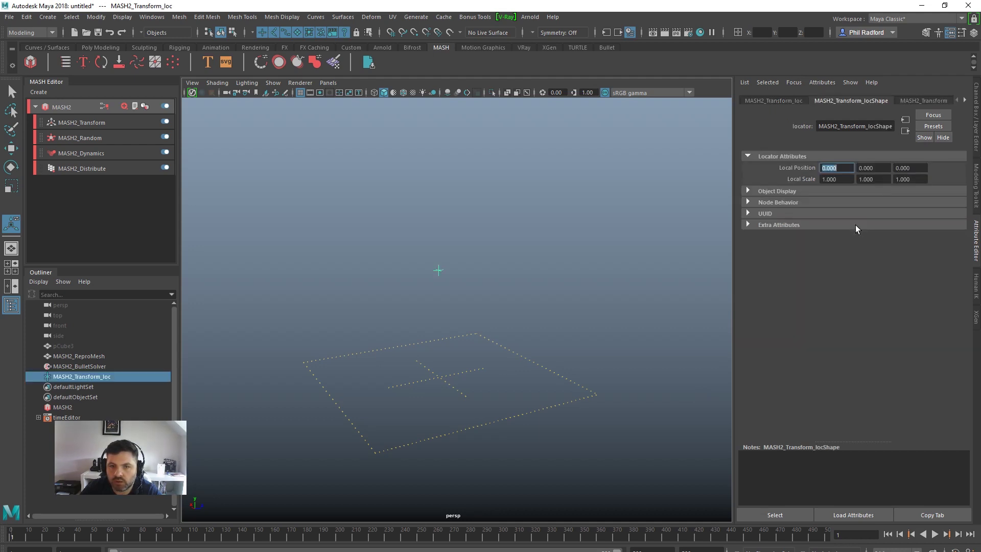
alt+drag(496, 368, 457, 364)
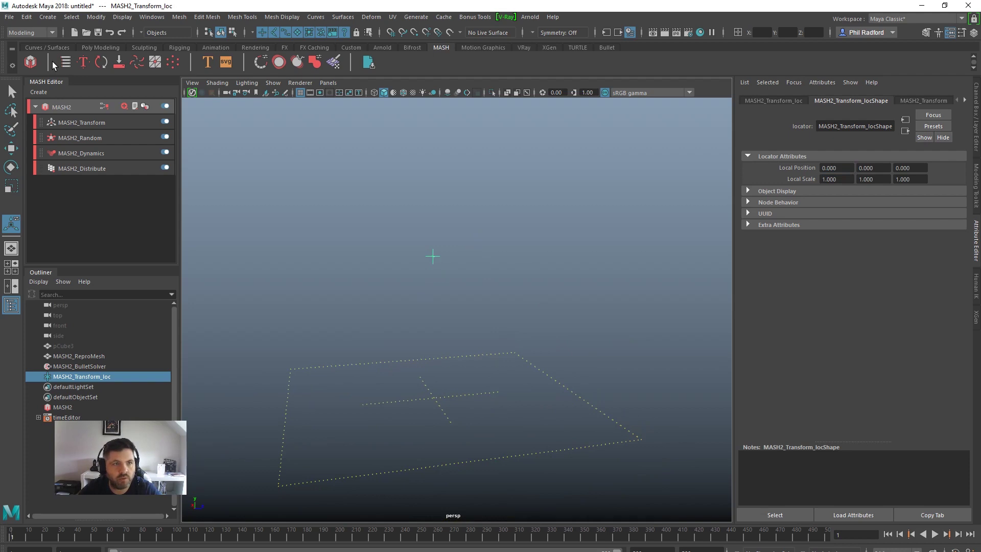
Step: Draw a wavy CV curve, curve1, with eight control vertices across the view
click(49, 19)
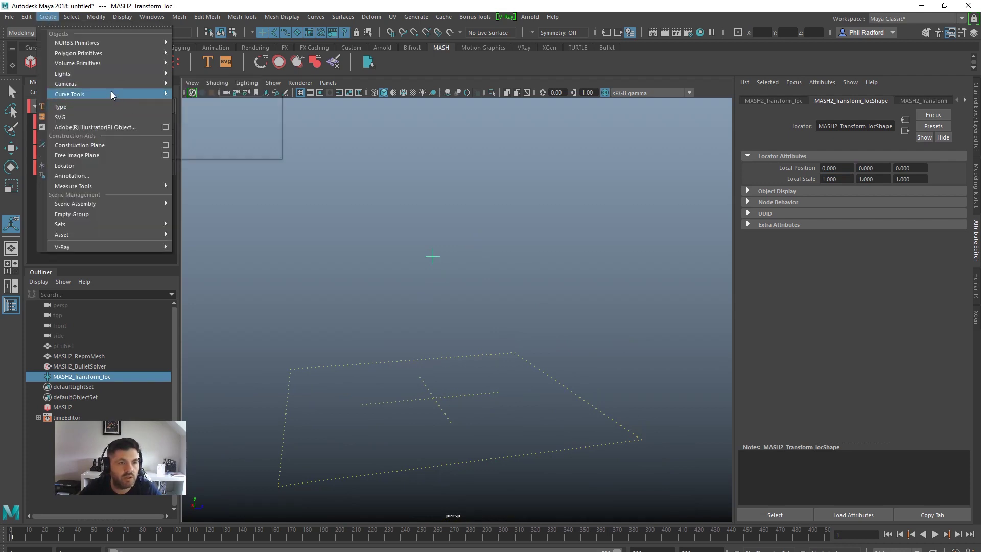
mouse_move(111, 91)
click(217, 103)
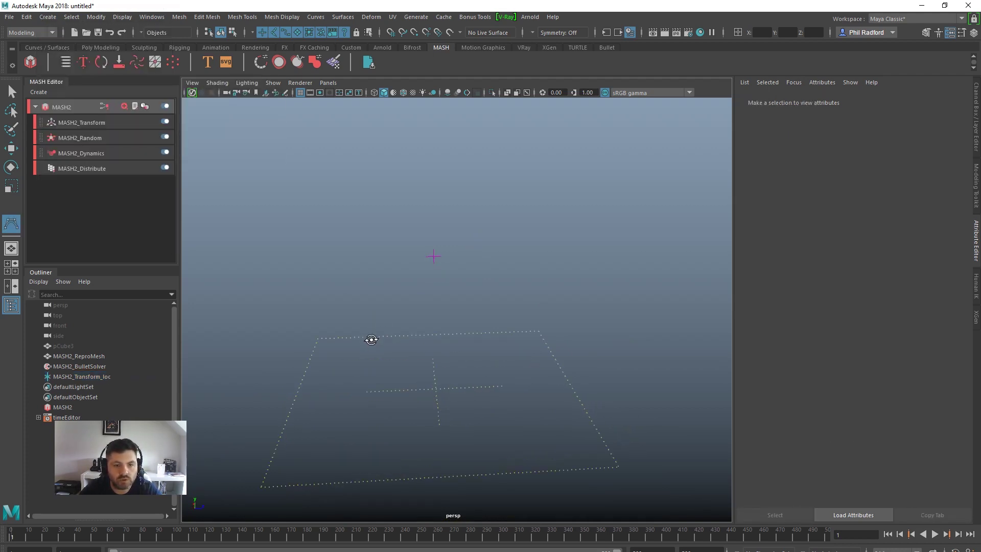
click(240, 352)
click(321, 391)
click(373, 298)
click(435, 317)
click(501, 372)
click(568, 286)
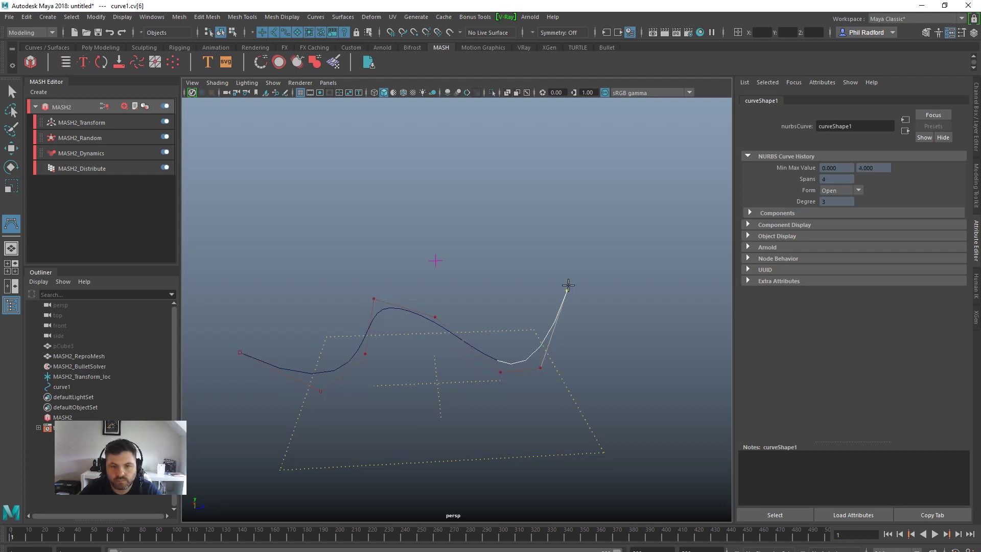
click(609, 266)
click(625, 279)
key(Return)
Step: Select MASH2_Transform_loc then curve1, and switch to the Animation menu set
key(w)
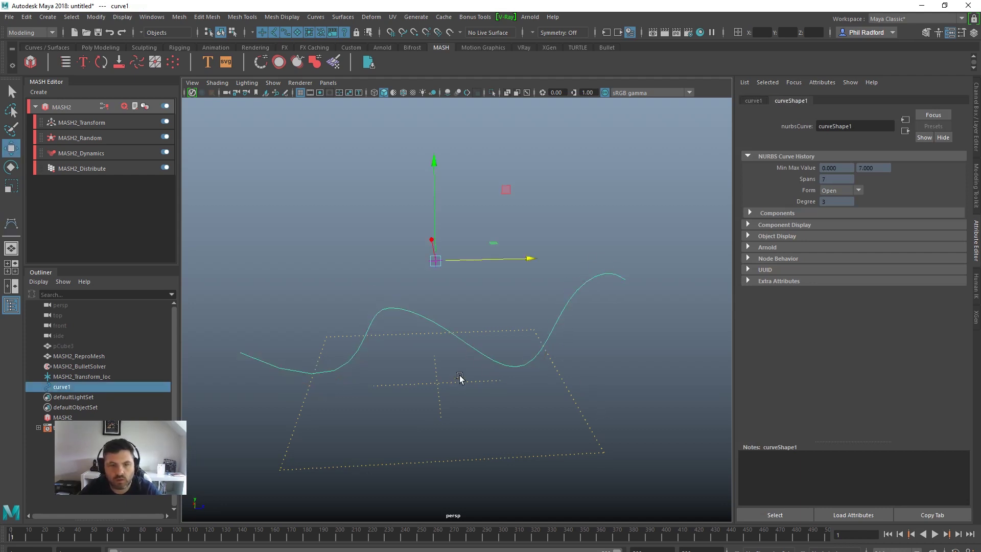
alt+drag(460, 378, 498, 379)
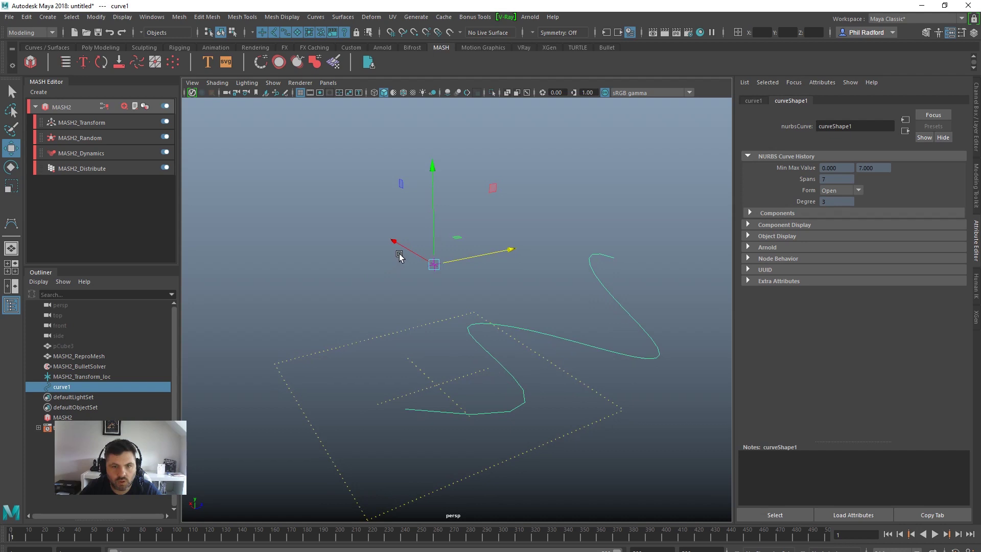
alt+drag(399, 256, 470, 284)
click(459, 281)
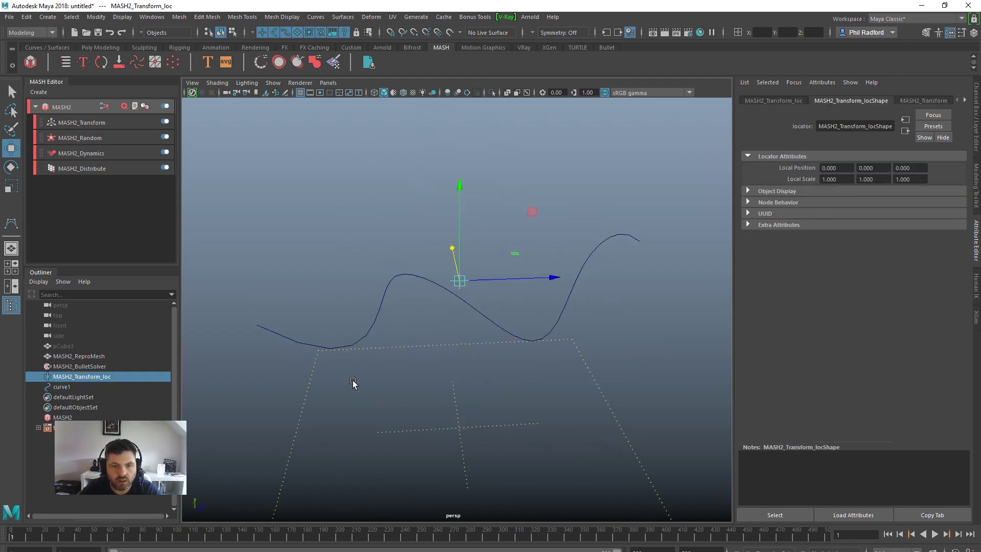
shift+click(280, 337)
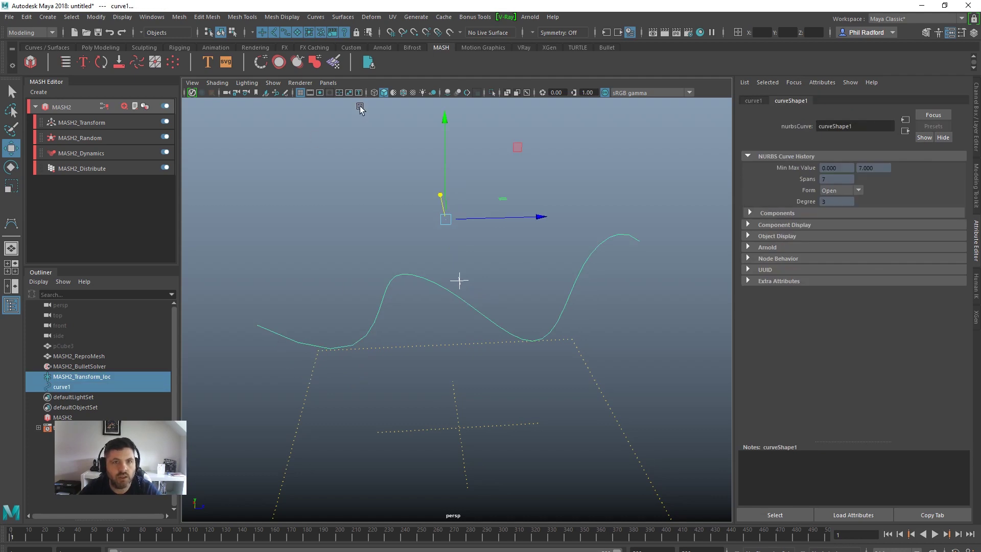
click(370, 19)
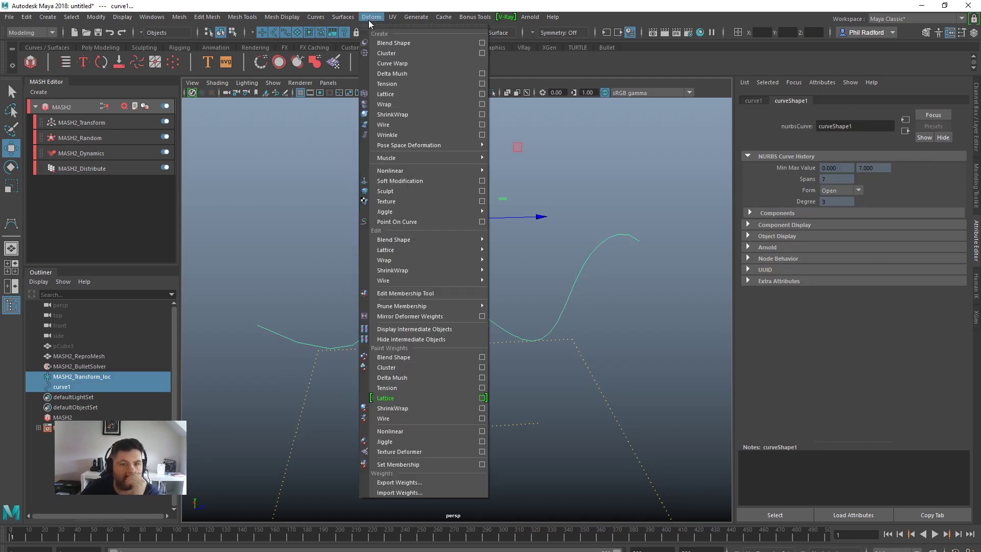
click(31, 35)
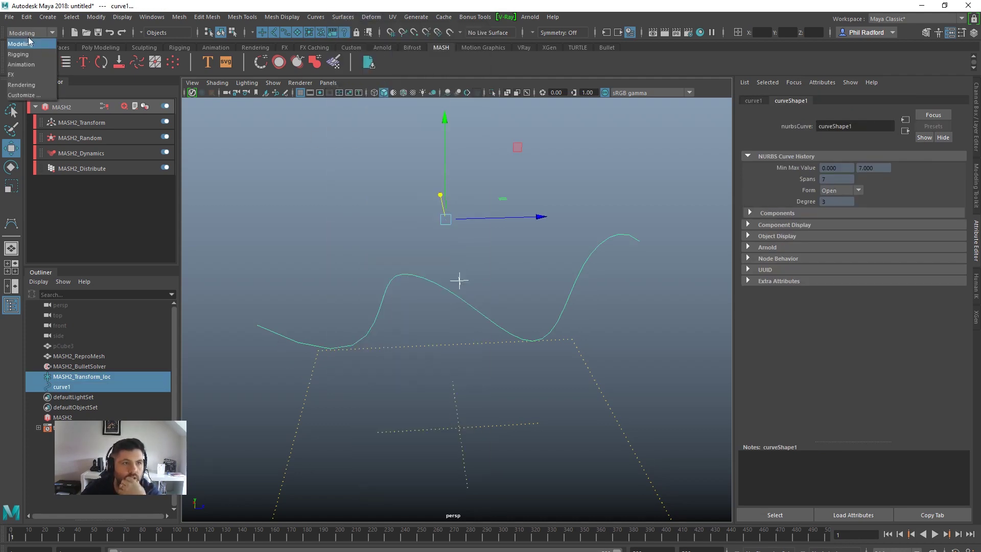
click(31, 64)
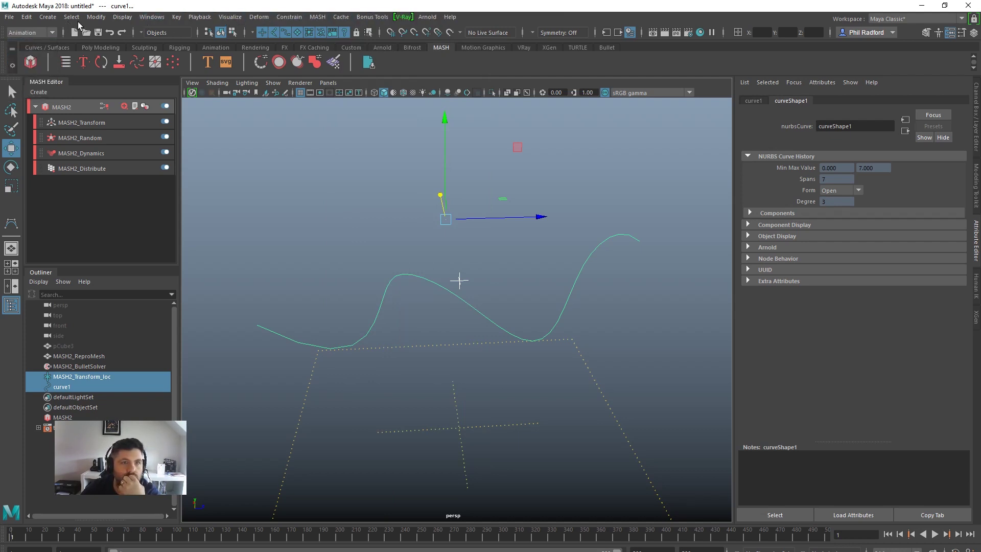
Step: Attach the locator to curve1 as a motion path with end time 100
click(282, 19)
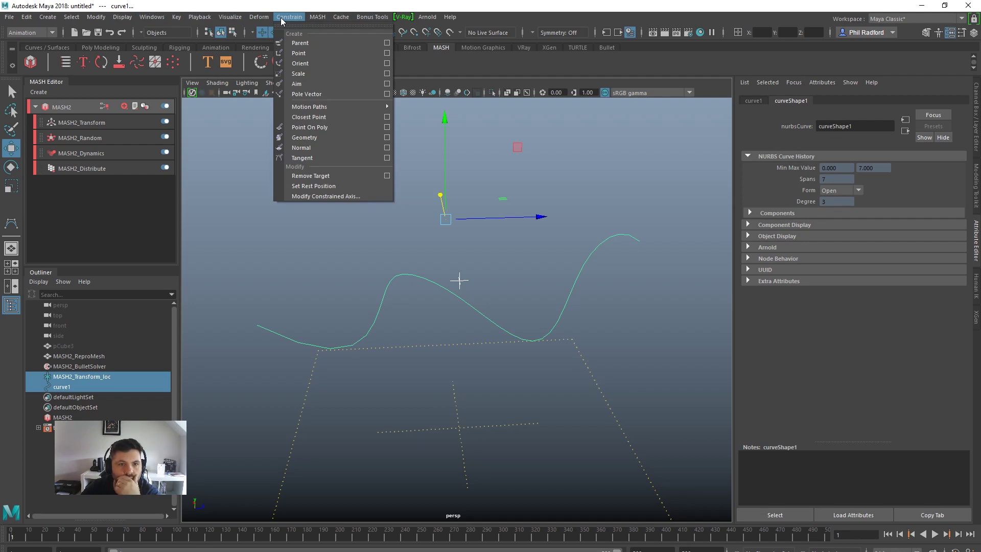
mouse_move(333, 106)
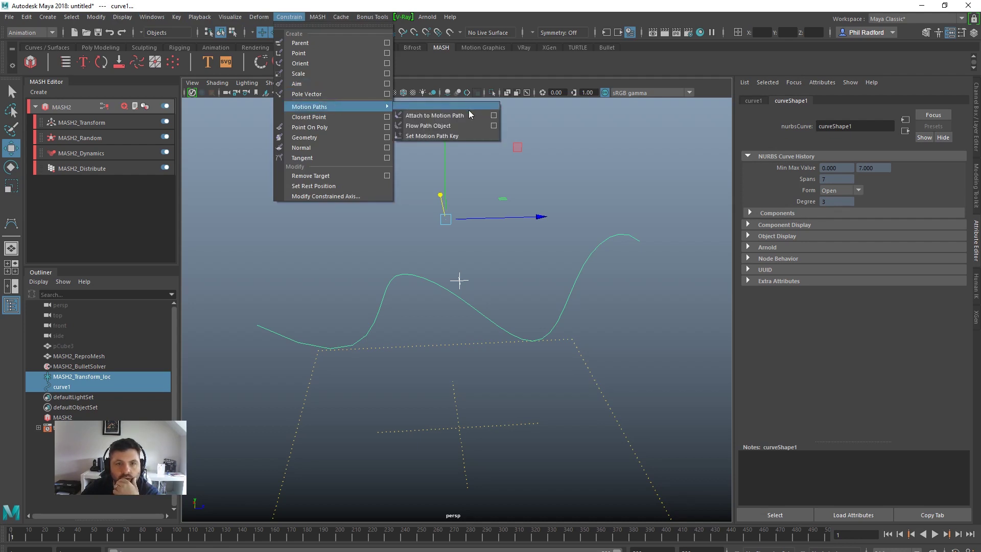
click(494, 116)
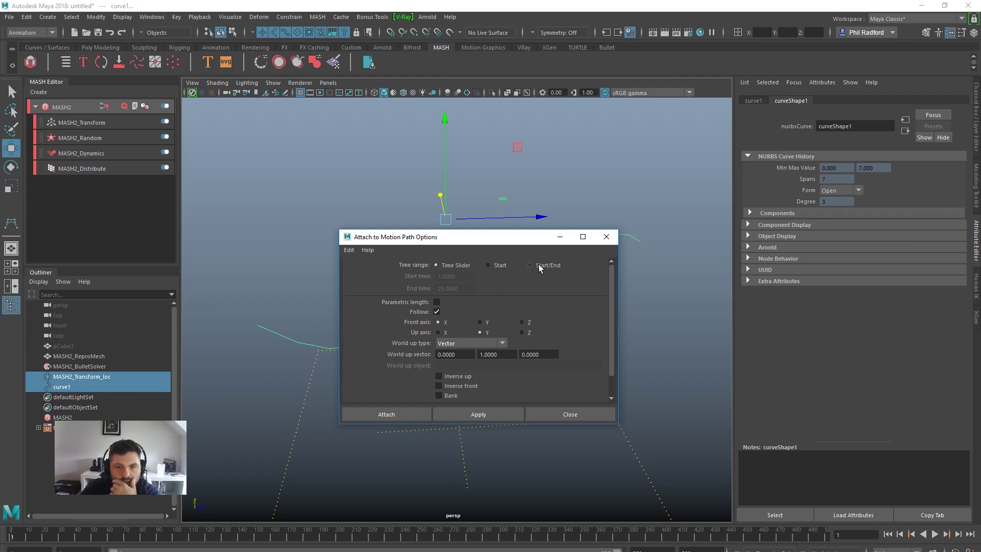
double_click(466, 289)
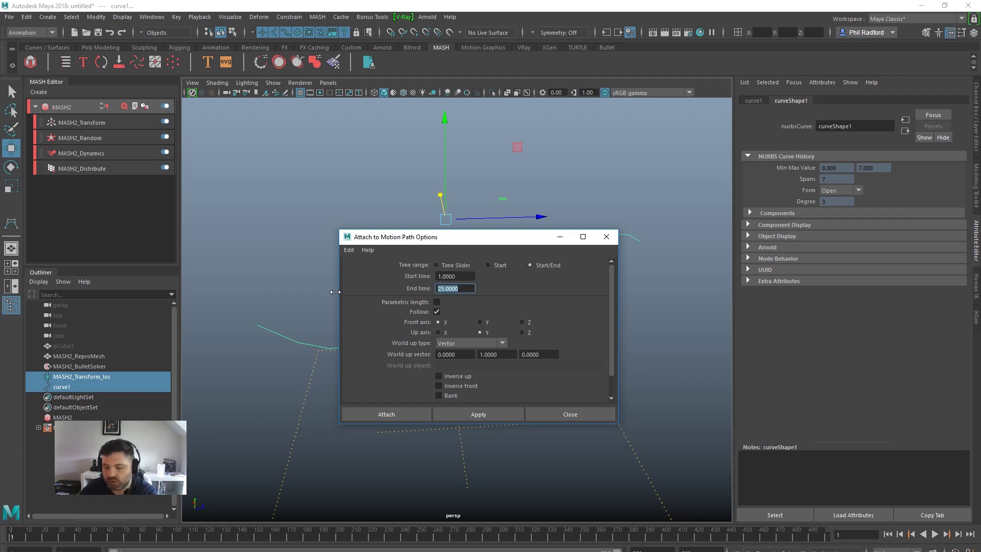
click(467, 277)
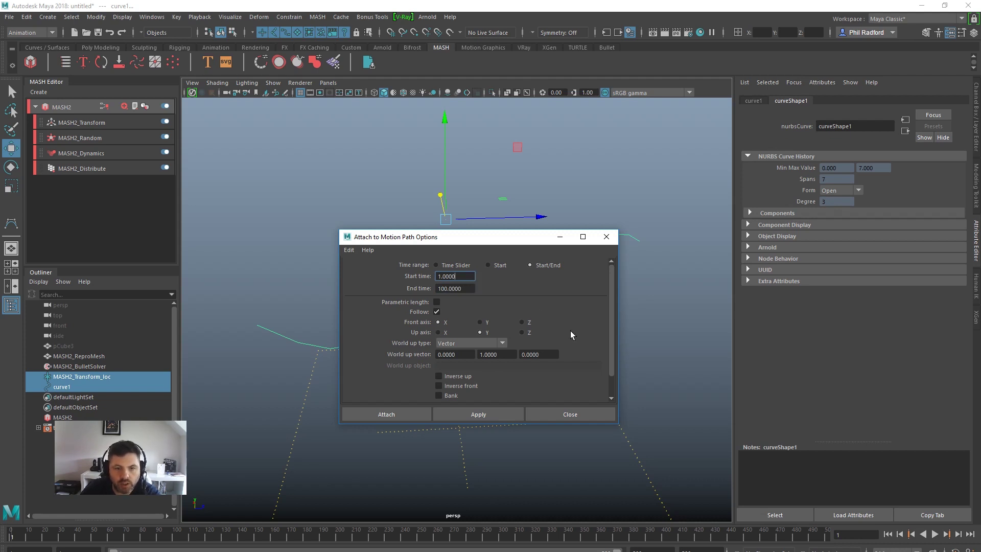
click(478, 414)
click(571, 414)
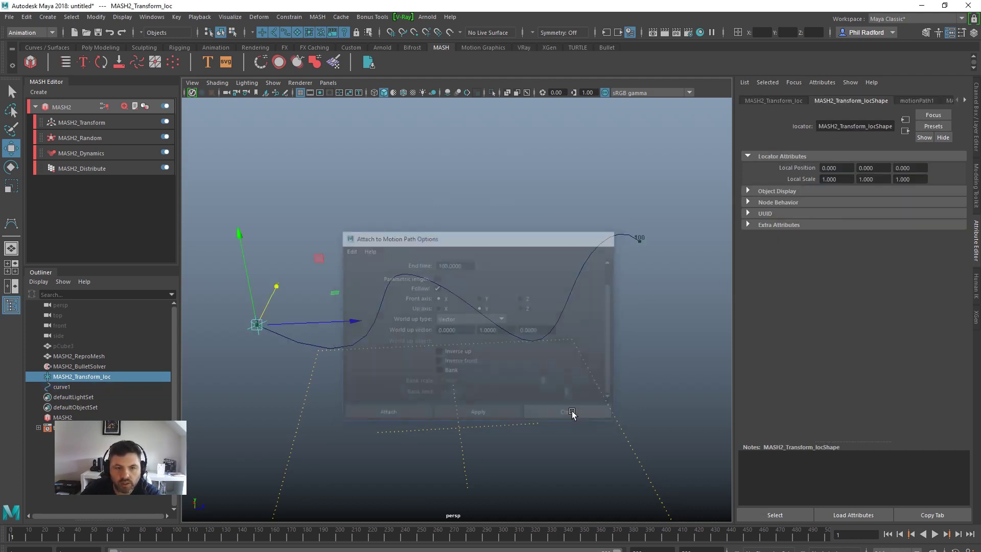
Step: Play the animation to frame 93 to watch the locator emit wrenches along curve1
mouse_move(346, 390)
alt+mouse_down()
mouse_move(394, 390)
mouse_move(335, 378)
alt+mouse_up()
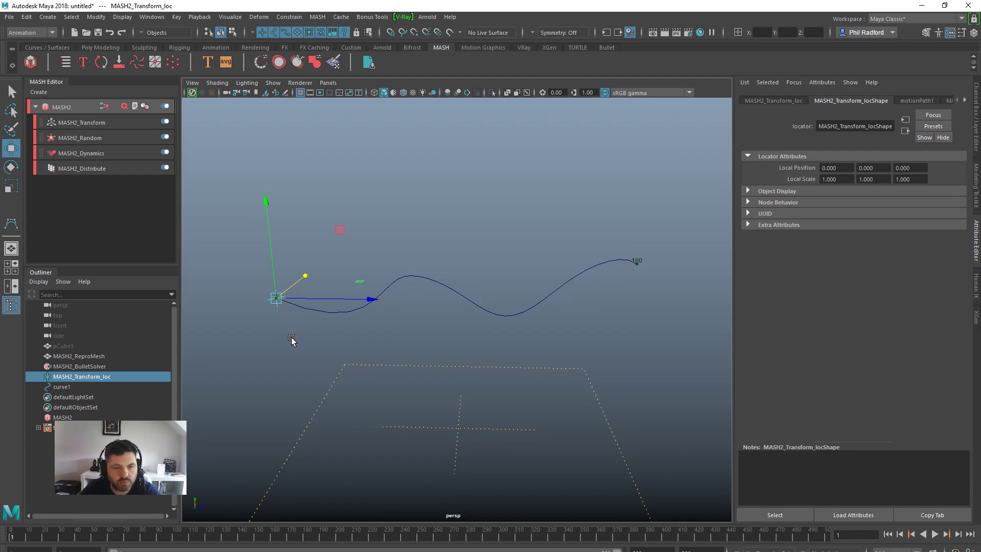
alt+drag(491, 354, 459, 342)
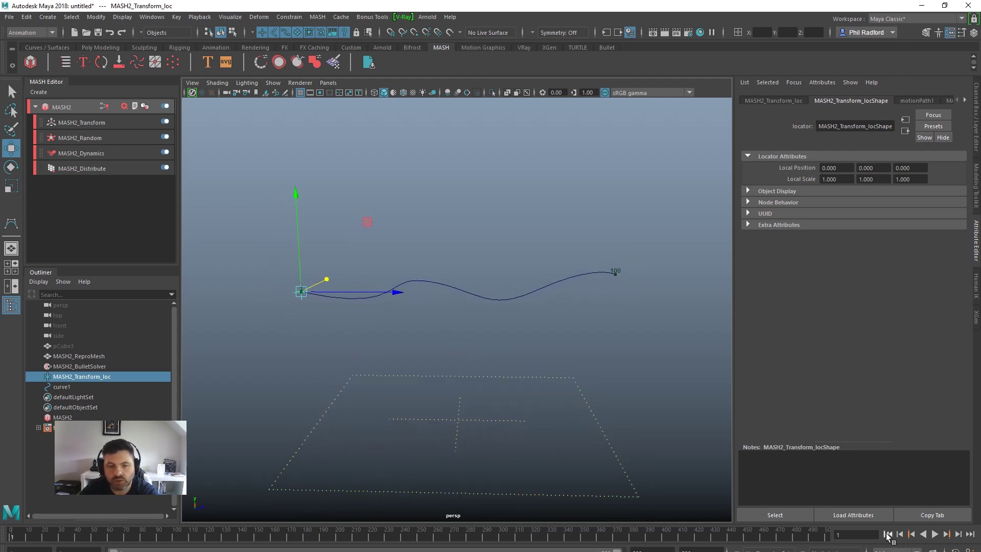
click(935, 533)
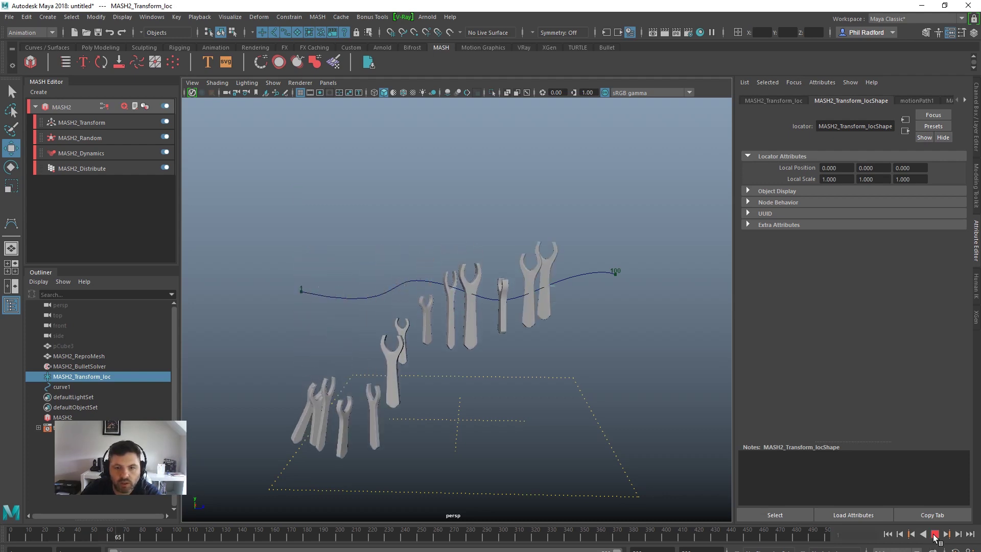
click(935, 534)
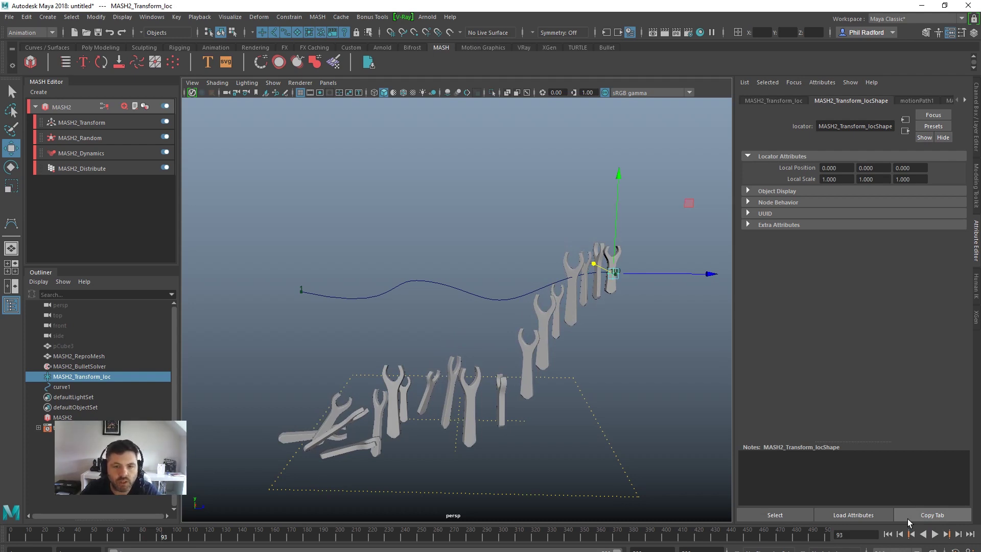
Step: Raise curve1's two middle control vertices, cv[4:5], into a tall peak on Y
click(441, 282)
click(443, 281)
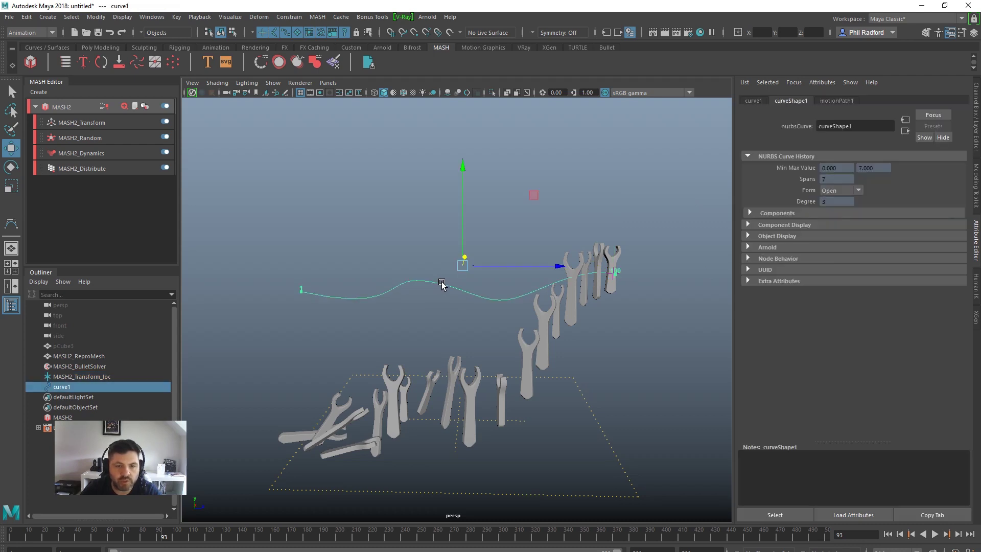
right_drag(443, 281, 488, 328)
drag(428, 269, 491, 339)
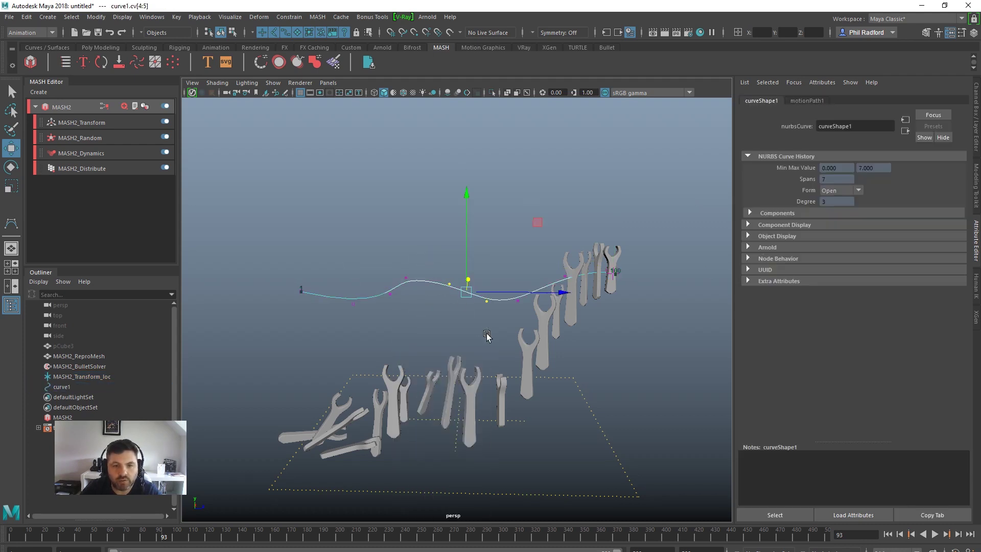
drag(466, 278, 478, 309)
Step: Replay the animation from the start along the reshaped curve, stopping at frame 126
click(887, 534)
click(935, 534)
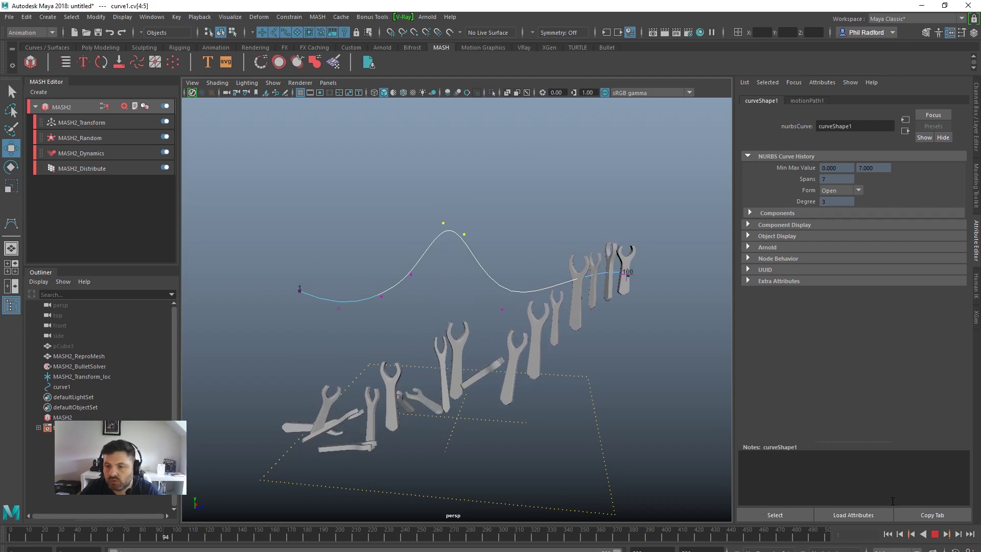
key(Escape)
alt+drag(493, 396, 454, 400)
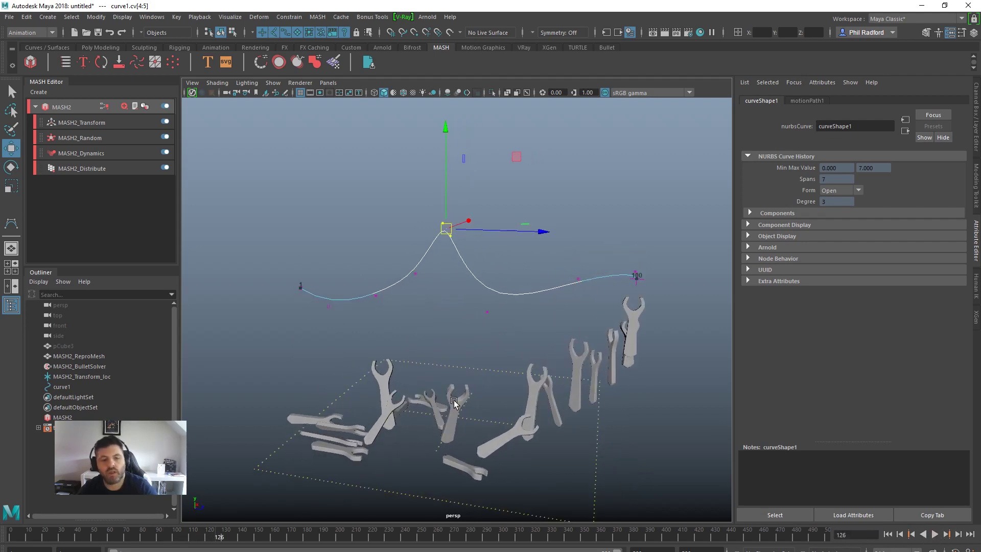